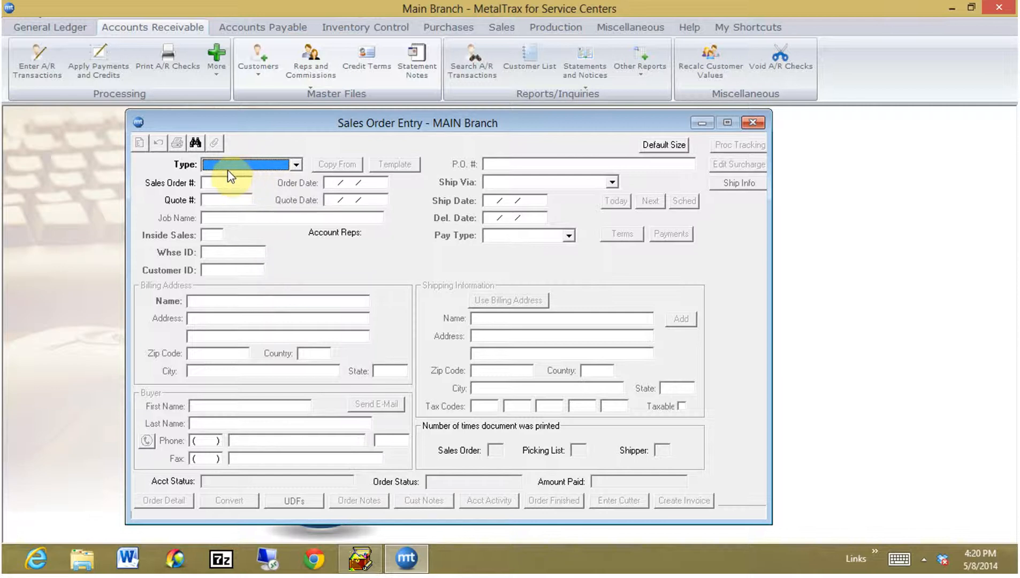
Filter the SO/Quote Lookup to item PL1-005, leaving one ABC record shipping 04/07/2014.
{"action": "left_click", "coordinate": [196, 144]}
{"action": "left_click_drag", "start_coordinate": [345, 61], "coordinate": [473, 106]}
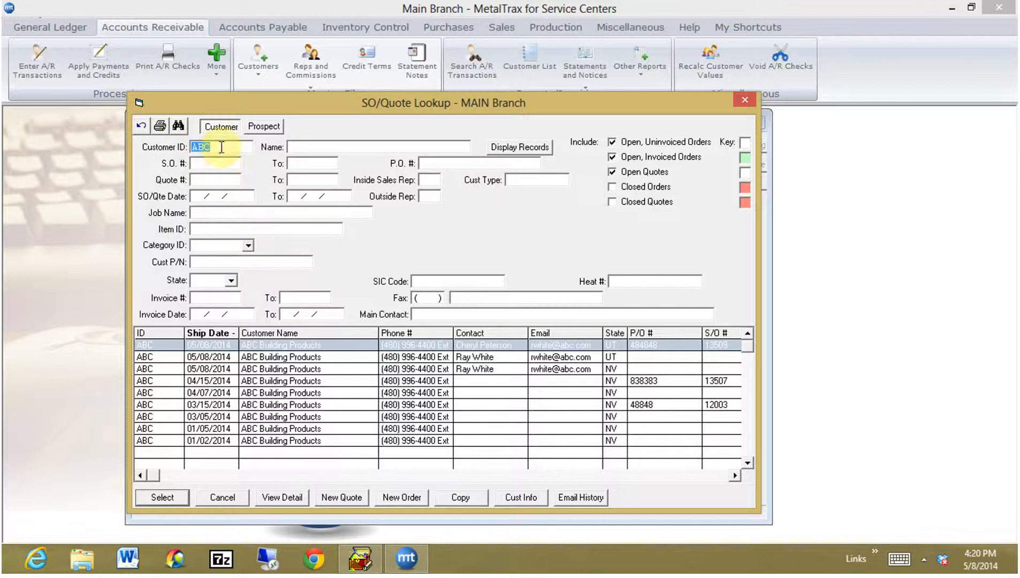
{"action": "left_click", "coordinate": [219, 231]}
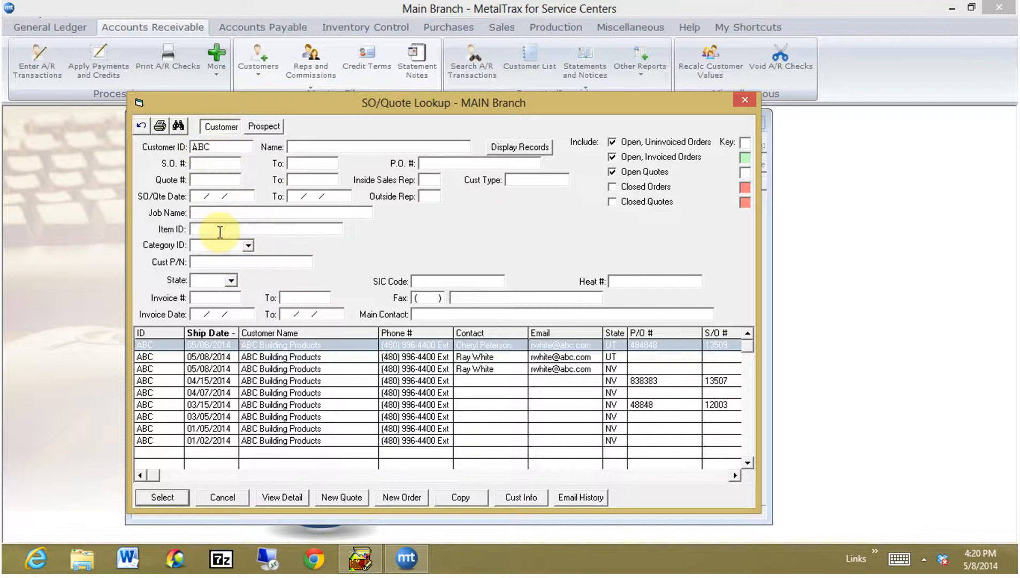
{"action": "type", "text": "PL1-005"}
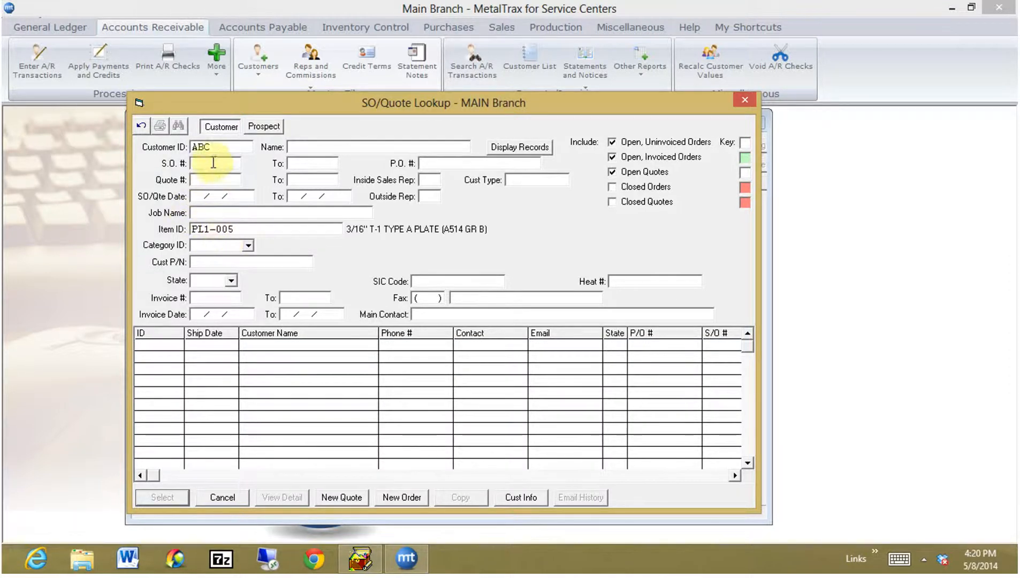
{"action": "left_click", "coordinate": [517, 150]}
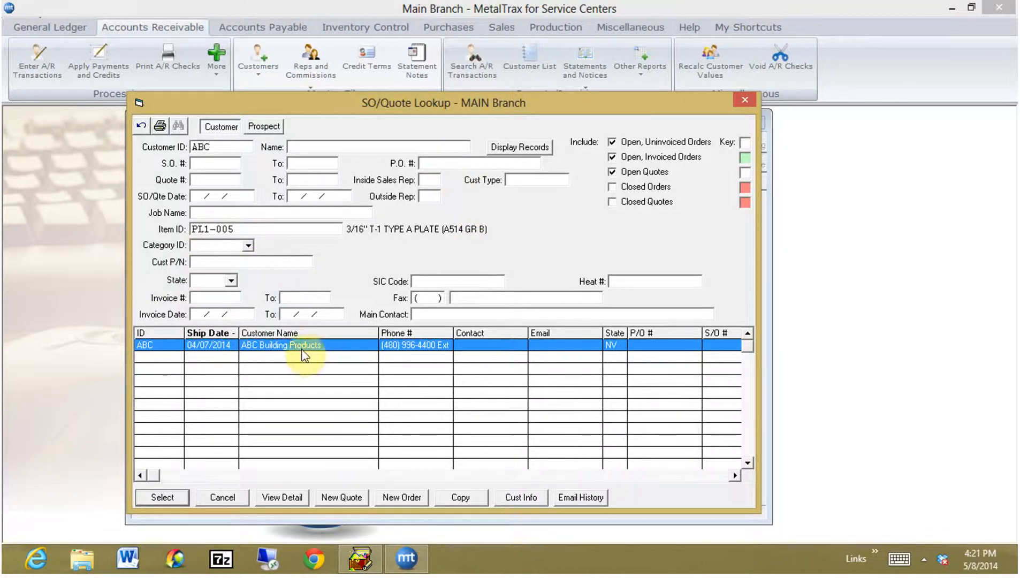
Load quote 13043 into Sales Order Entry, then cancel it to clear the form.
{"action": "left_click", "coordinate": [287, 498]}
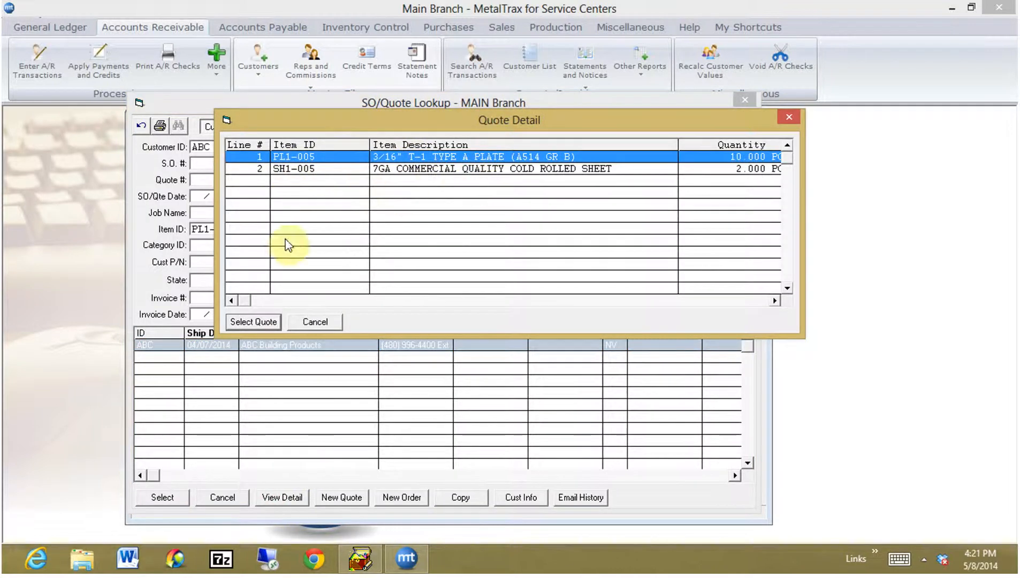
{"action": "left_click", "coordinate": [256, 322]}
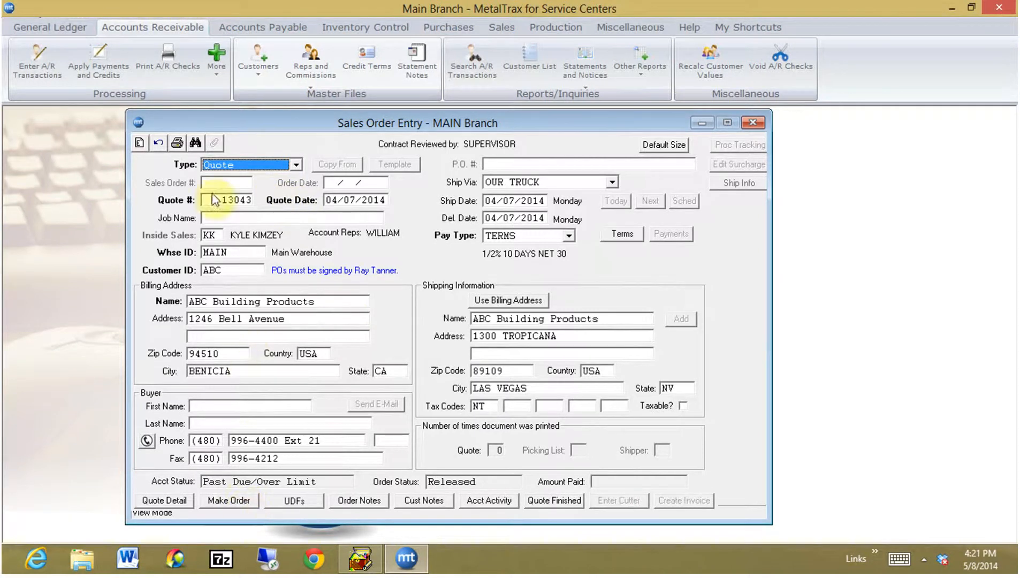
{"action": "left_click", "coordinate": [159, 144]}
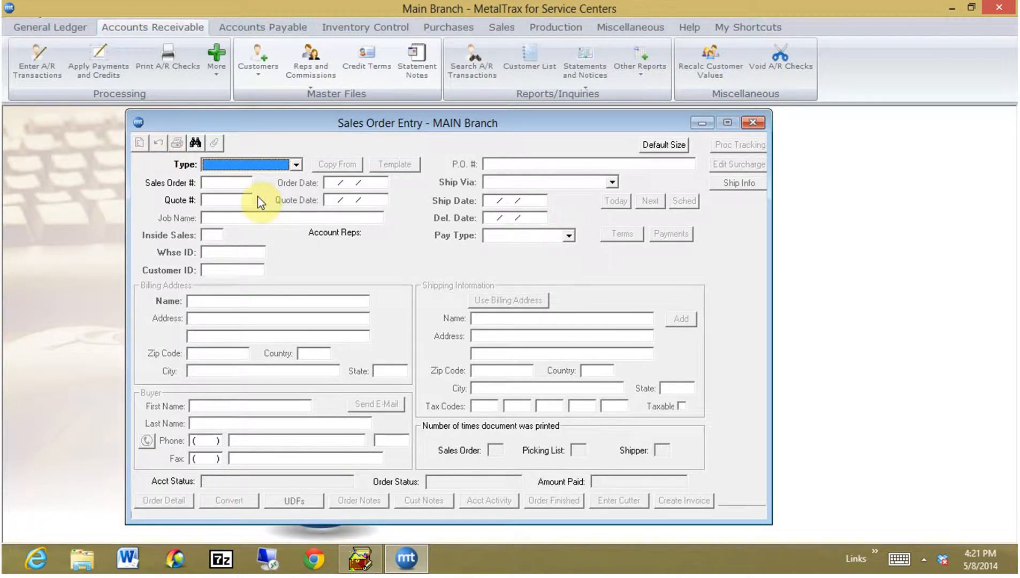
Set the type to Quote and load ABC's quote 13048 from the quote lookup.
{"action": "key", "text": "q"}
{"action": "key", "text": "Tab"}
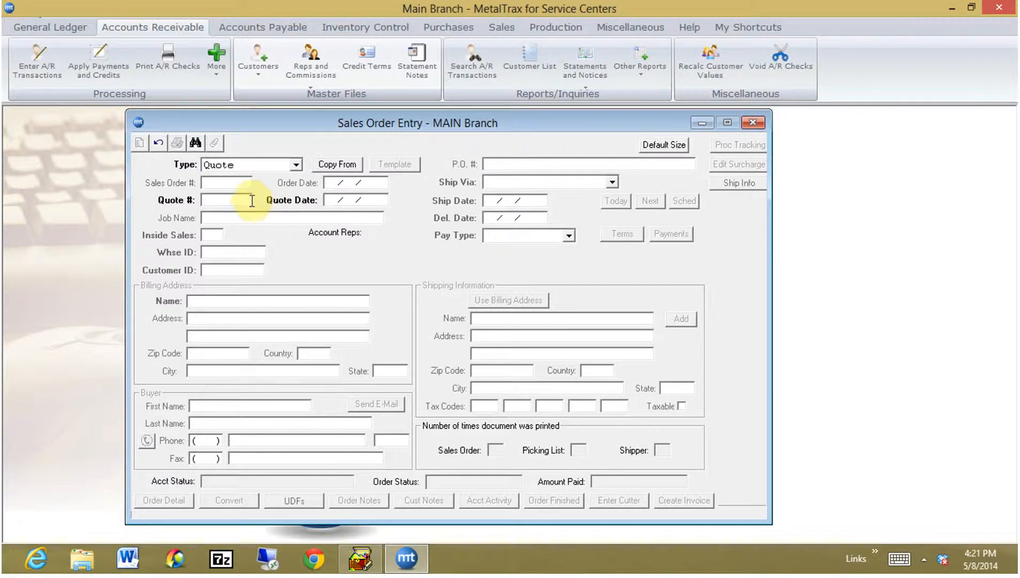
{"action": "key", "text": "ctrl+f"}
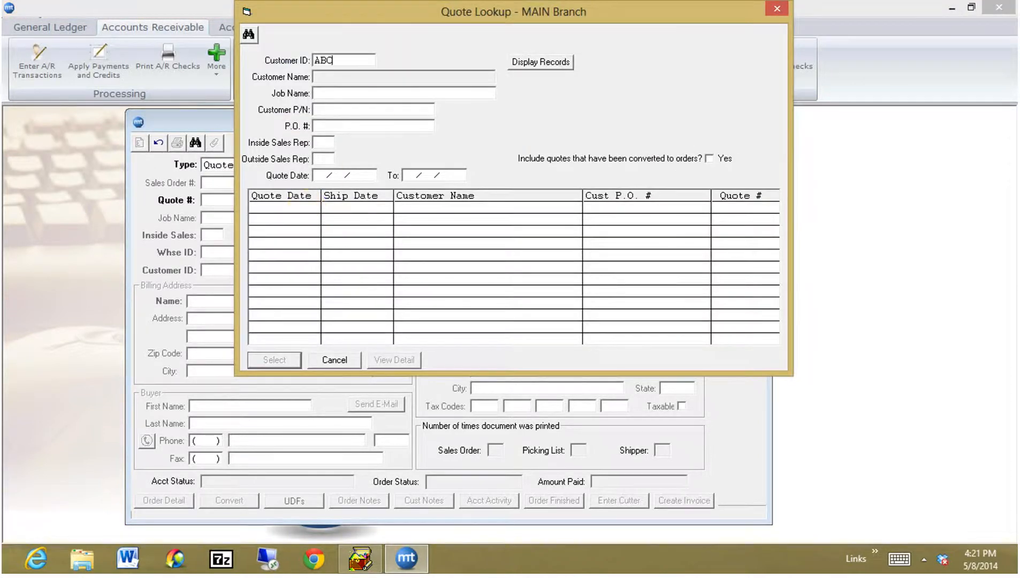
{"action": "left_click", "coordinate": [520, 63]}
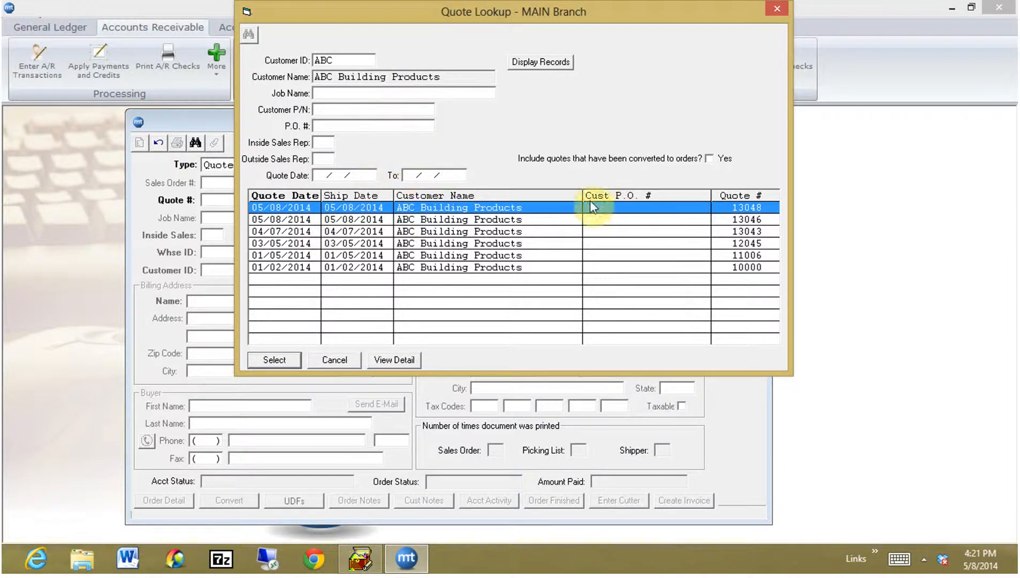
{"action": "left_click", "coordinate": [408, 361]}
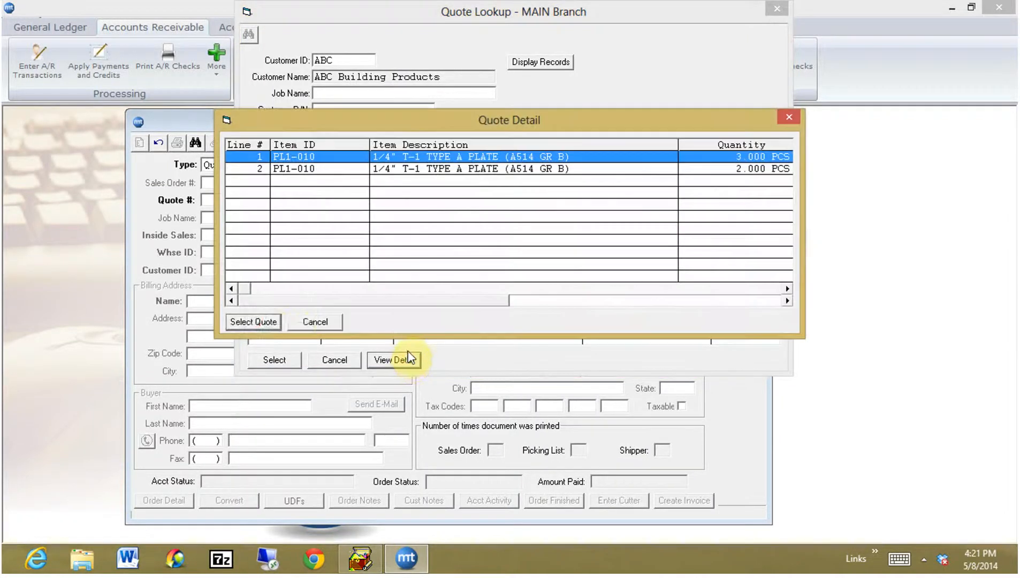
{"action": "left_click", "coordinate": [254, 322]}
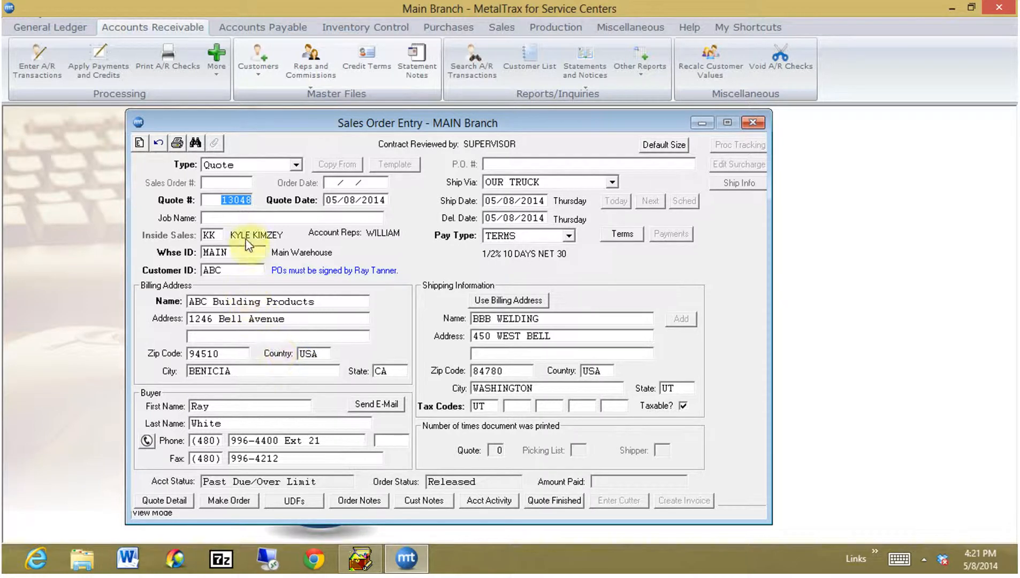
Convert quote 13048 into sales order 13511, confirming the conversion and dismissing the note.
{"action": "left_click", "coordinate": [235, 499]}
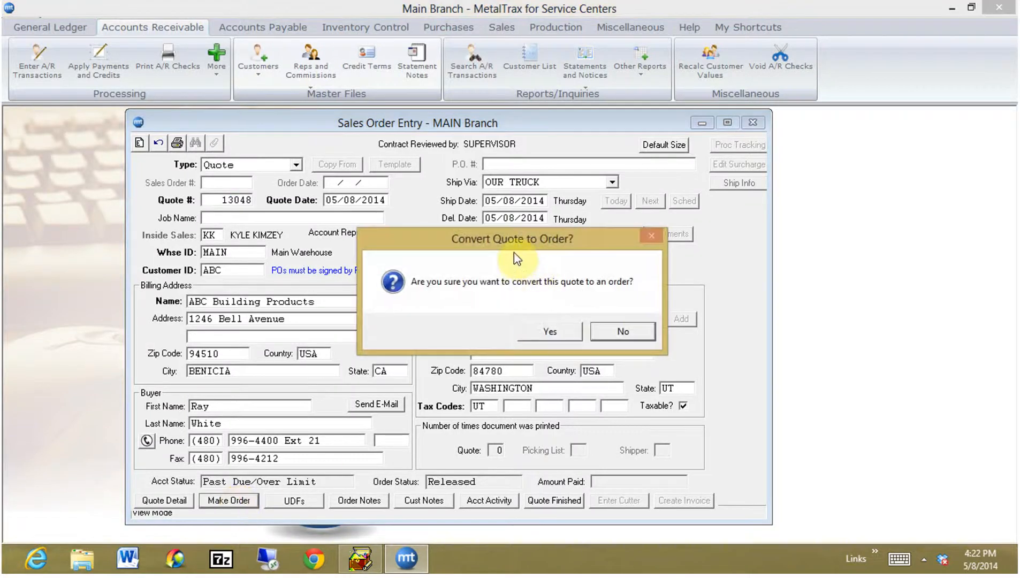
{"action": "left_click", "coordinate": [554, 332]}
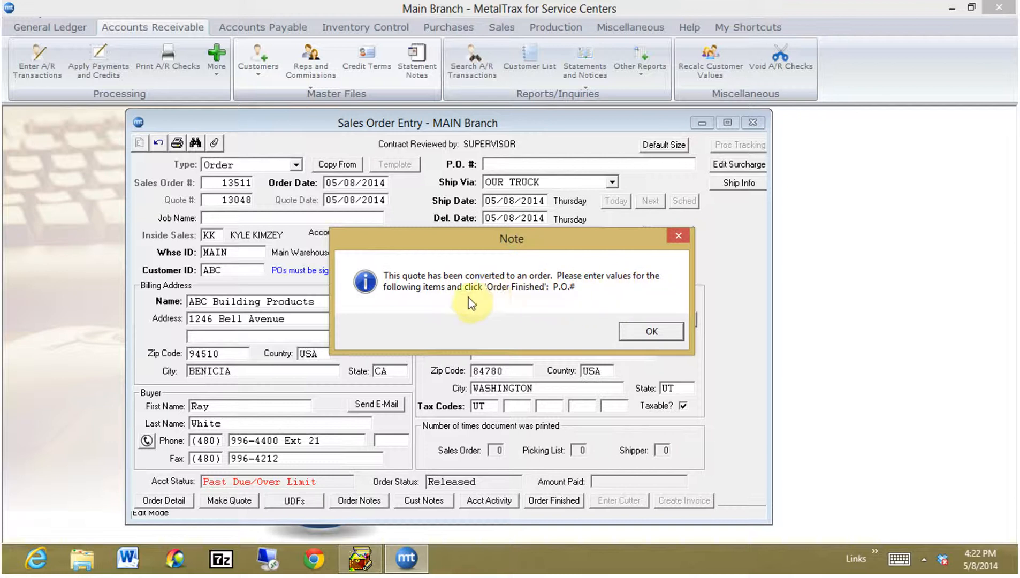
{"action": "left_click", "coordinate": [664, 332]}
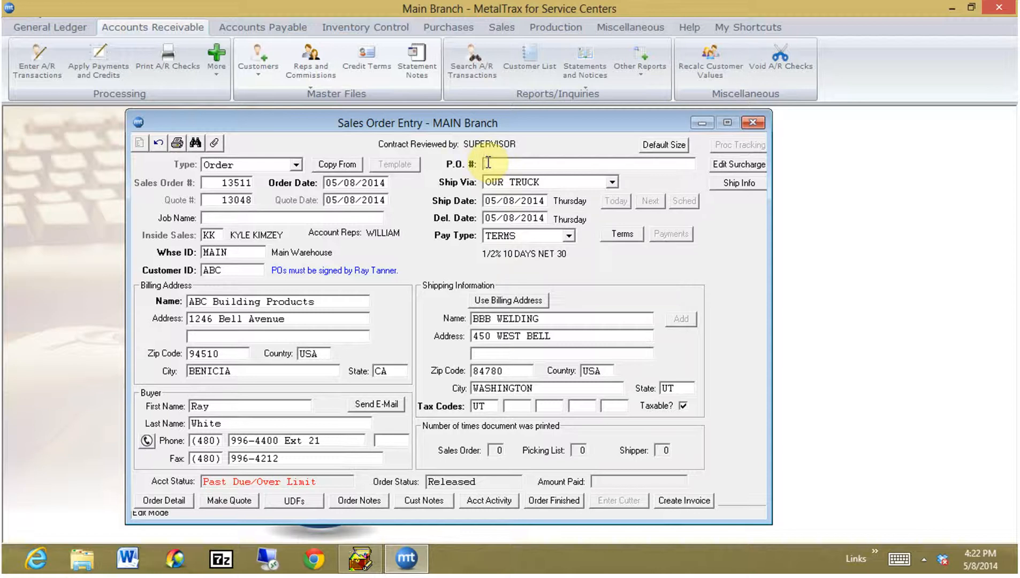
Enter the customer's P.O. number and keep ship date 05/08/2014 after checking the schedule.
{"action": "type", "text": "383838"}
{"action": "key", "text": "Tab"}
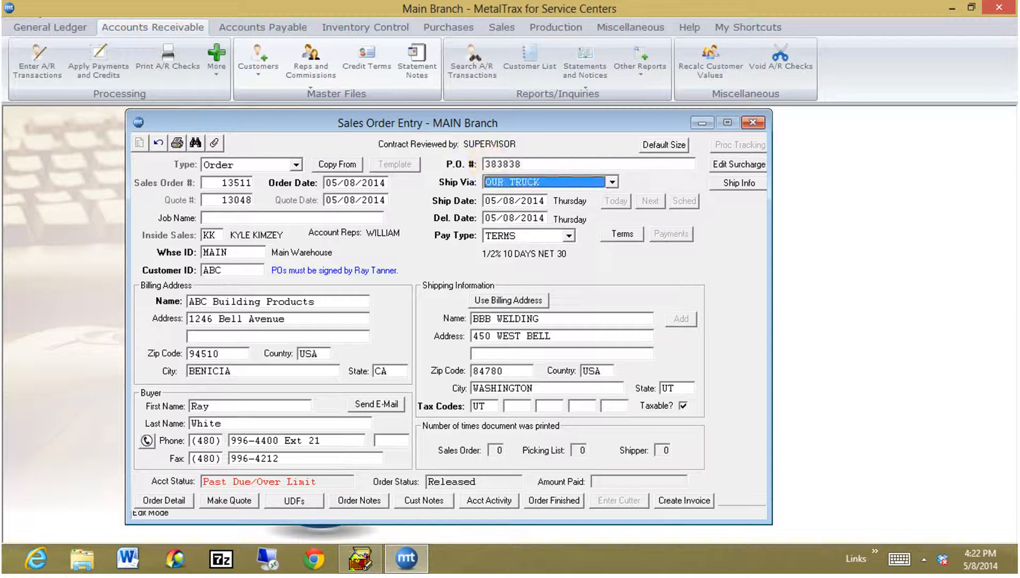
{"action": "left_click", "coordinate": [489, 201]}
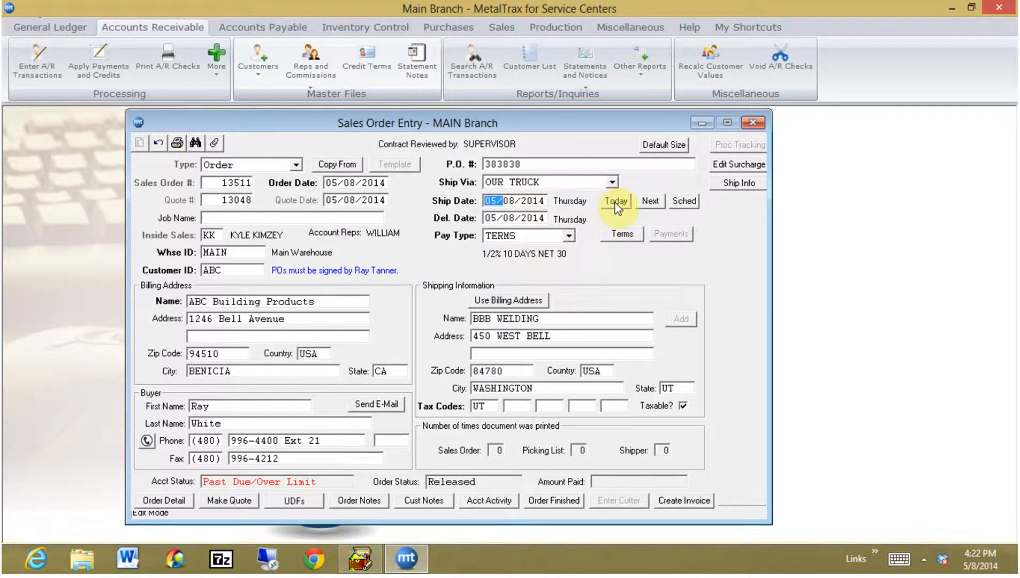
{"action": "left_click", "coordinate": [681, 204]}
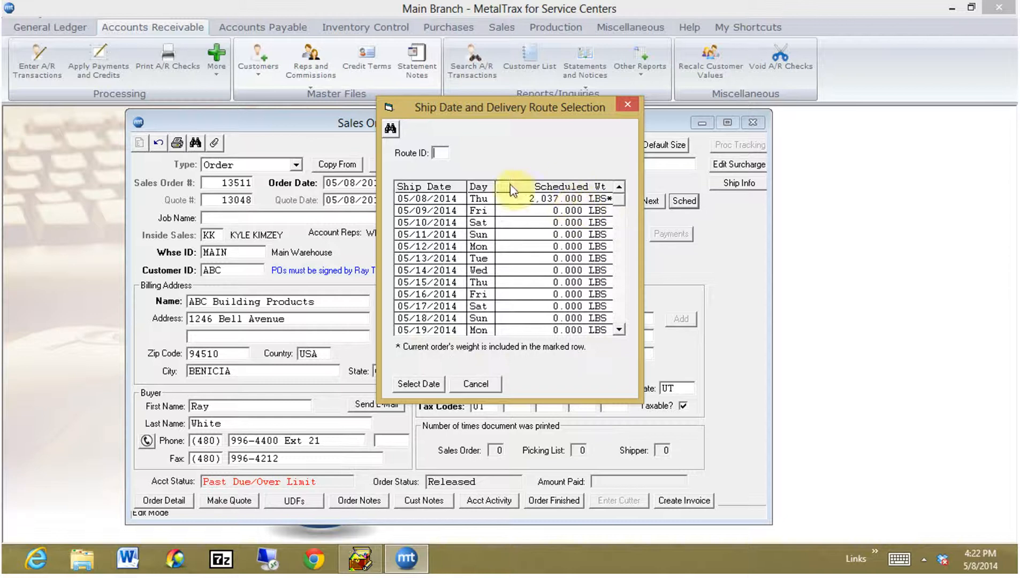
{"action": "left_click", "coordinate": [476, 384]}
{"action": "key", "text": "Tab"}
{"action": "key", "text": "Tab"}
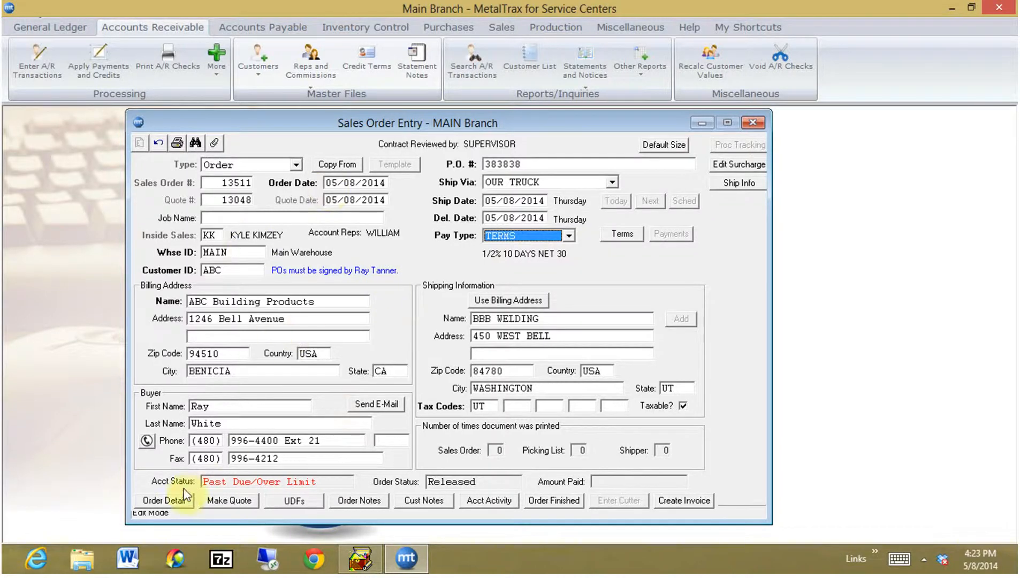
Reprice line 1 (PL1-010) at 0.9500 per LB, giving a 931.00 line price.
{"action": "left_click", "coordinate": [163, 501]}
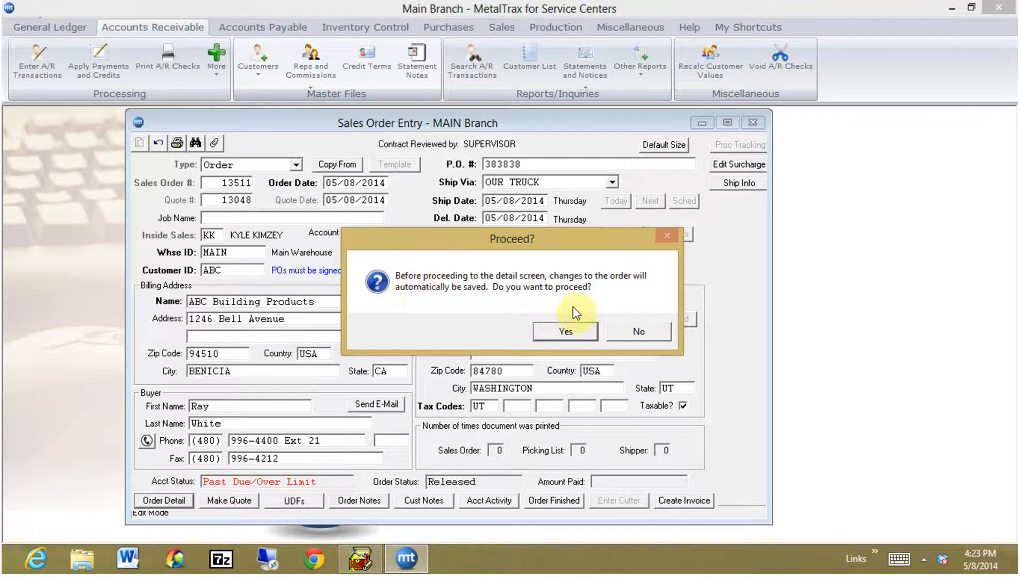
{"action": "left_click", "coordinate": [565, 332]}
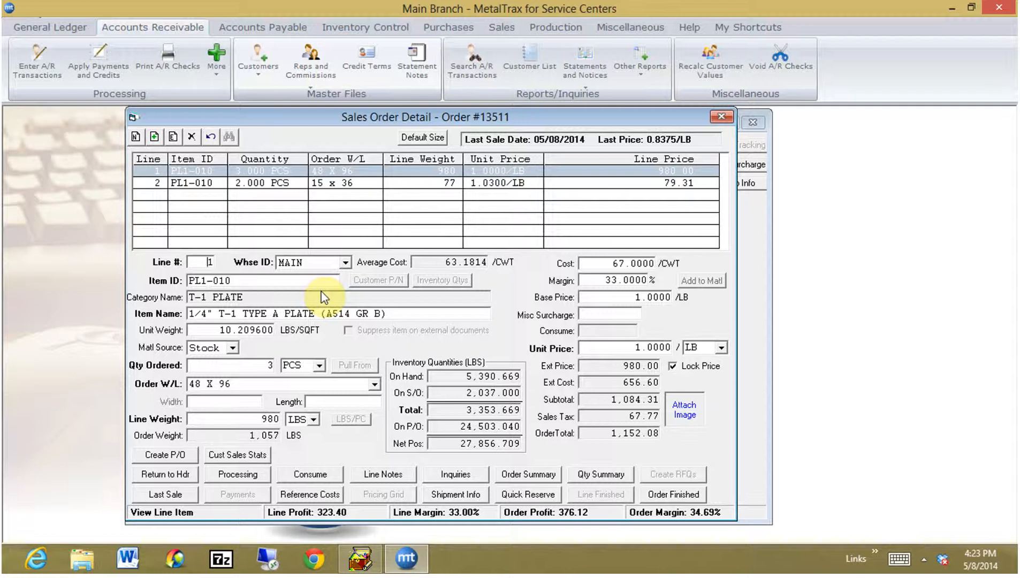
{"action": "left_click", "coordinate": [173, 137]}
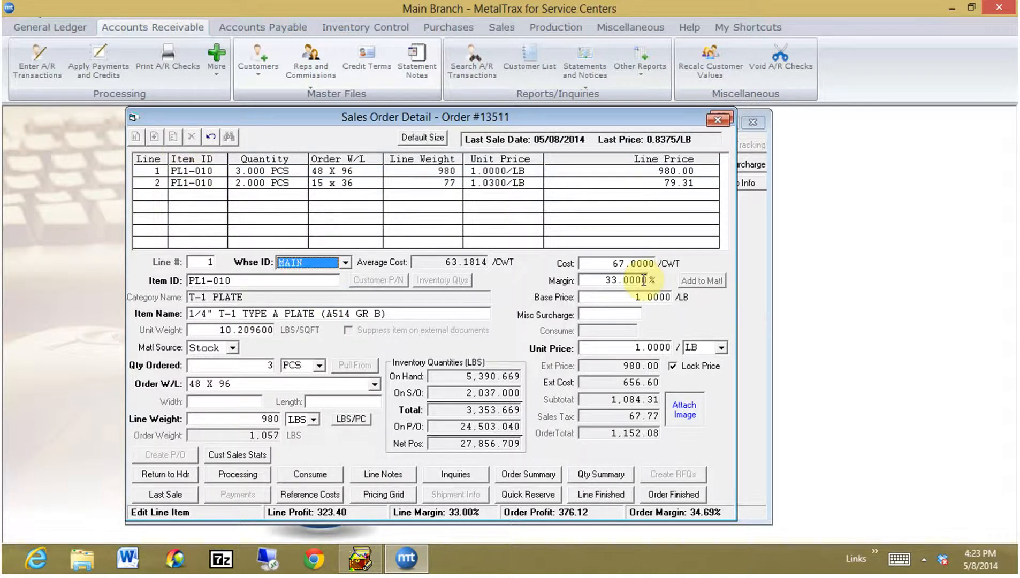
{"action": "left_click", "coordinate": [666, 298]}
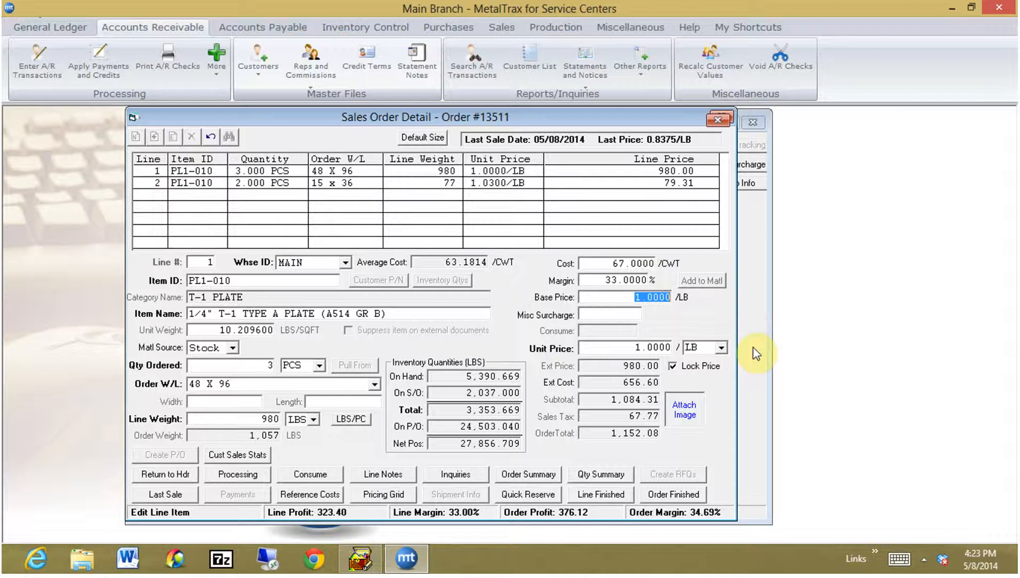
{"action": "type", "text": ".95"}
{"action": "key", "text": "Tab"}
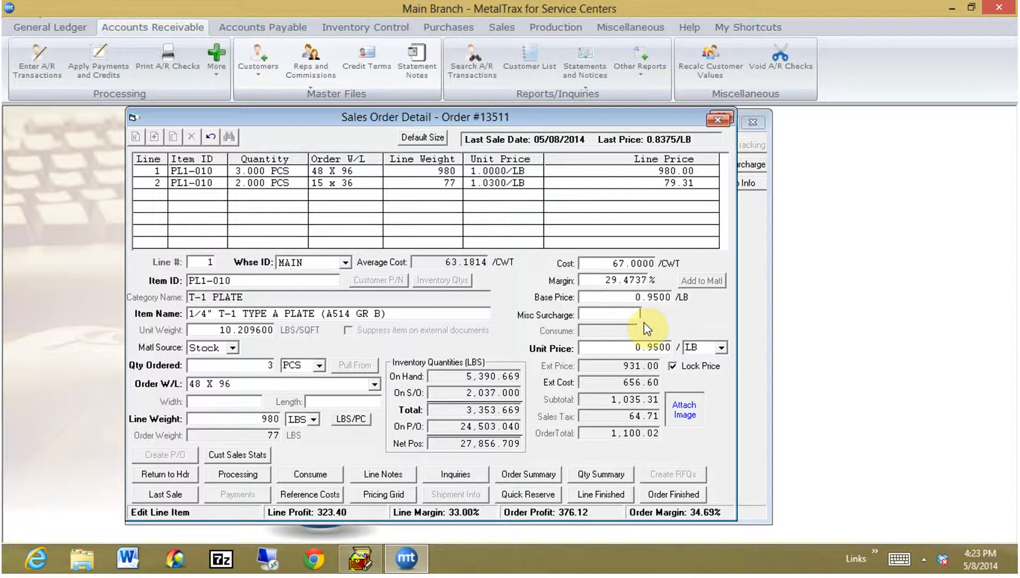
{"action": "left_click", "coordinate": [603, 495]}
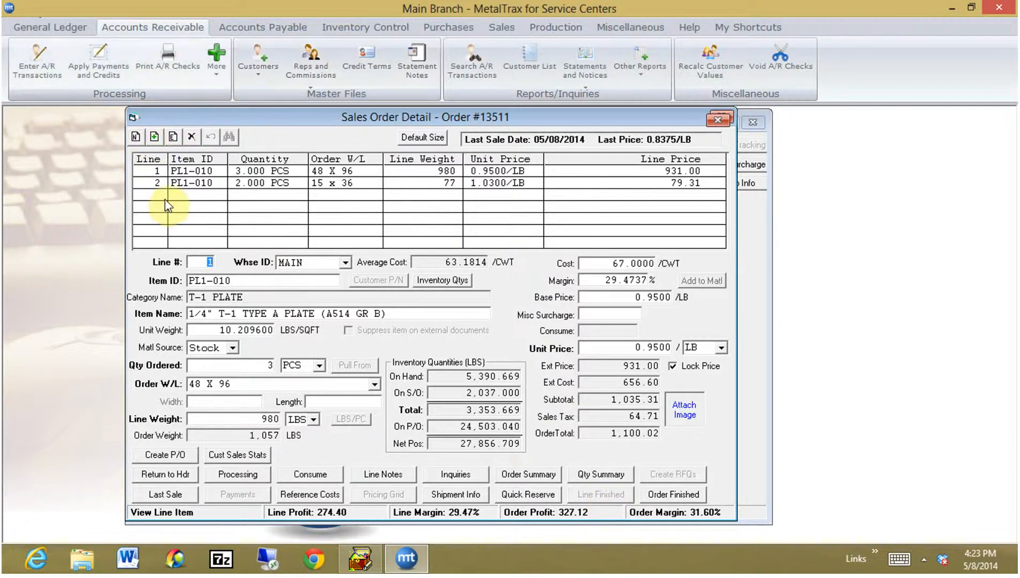
Add a new line with item AN1-010, the 5/8 X 5/8 X 1/8" angle.
{"action": "left_click", "coordinate": [136, 137]}
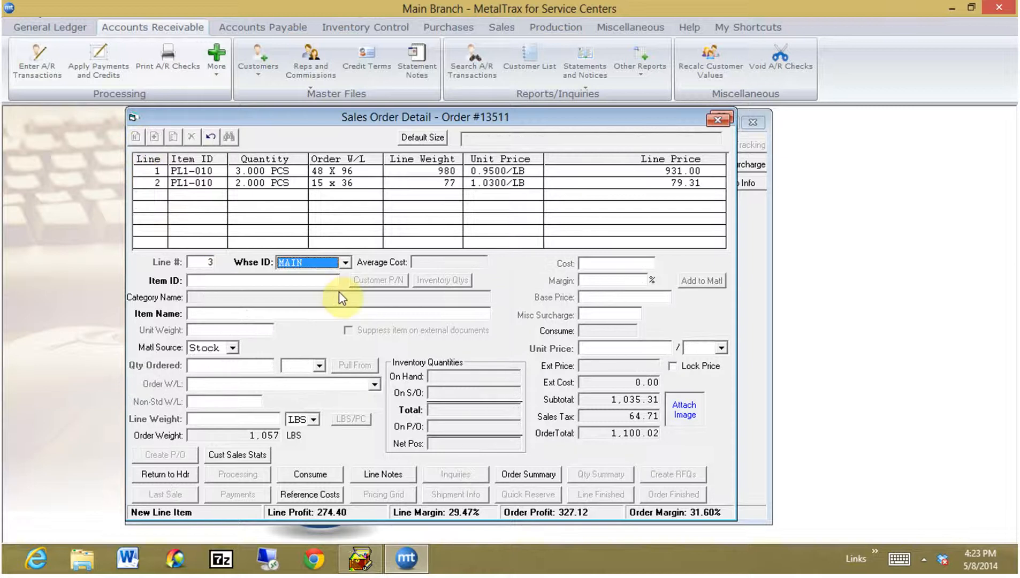
{"action": "key", "text": "Tab"}
{"action": "type", "text": "AN"}
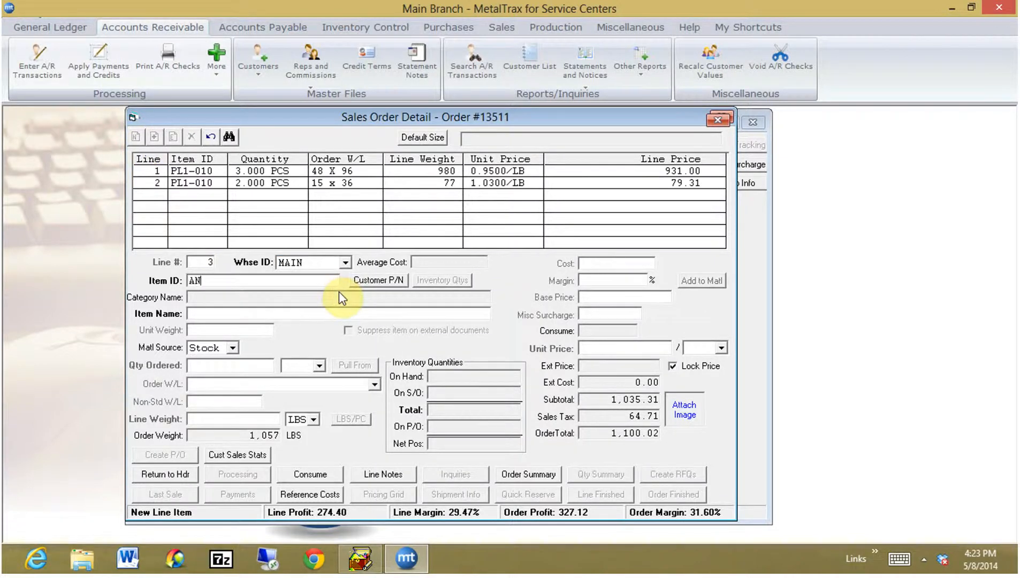
{"action": "key", "text": "Tab"}
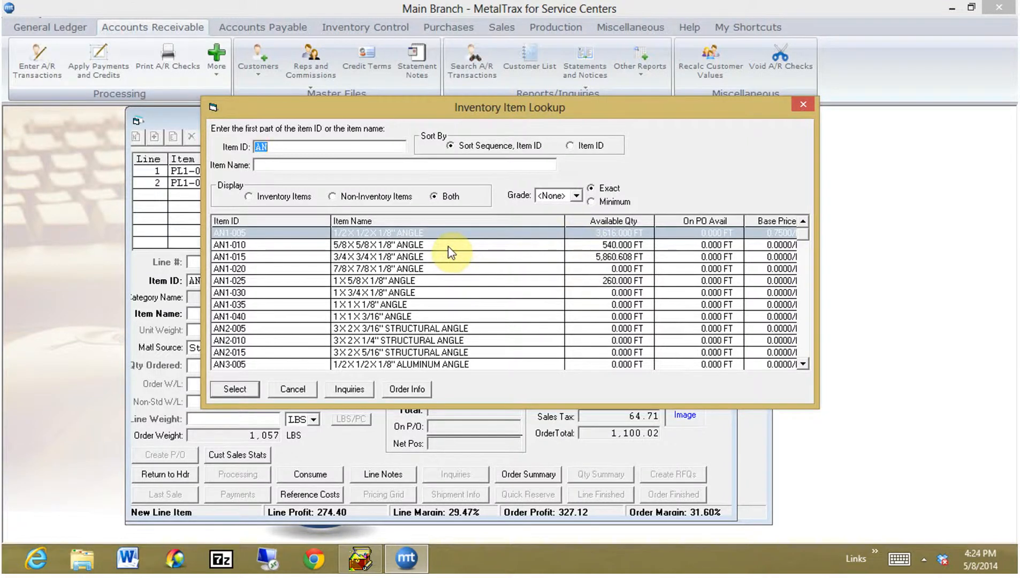
{"action": "double_click", "coordinate": [451, 252]}
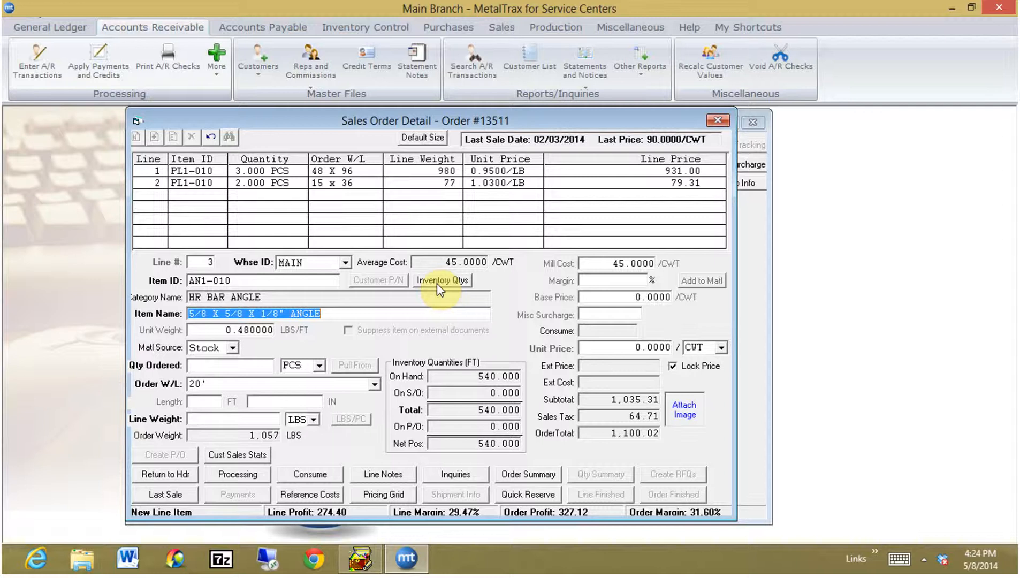
Save the Sales Order Detail Button Options feature, then view AN1-010's MAIN warehouse stock (540 ft available).
{"action": "left_click", "coordinate": [622, 30]}
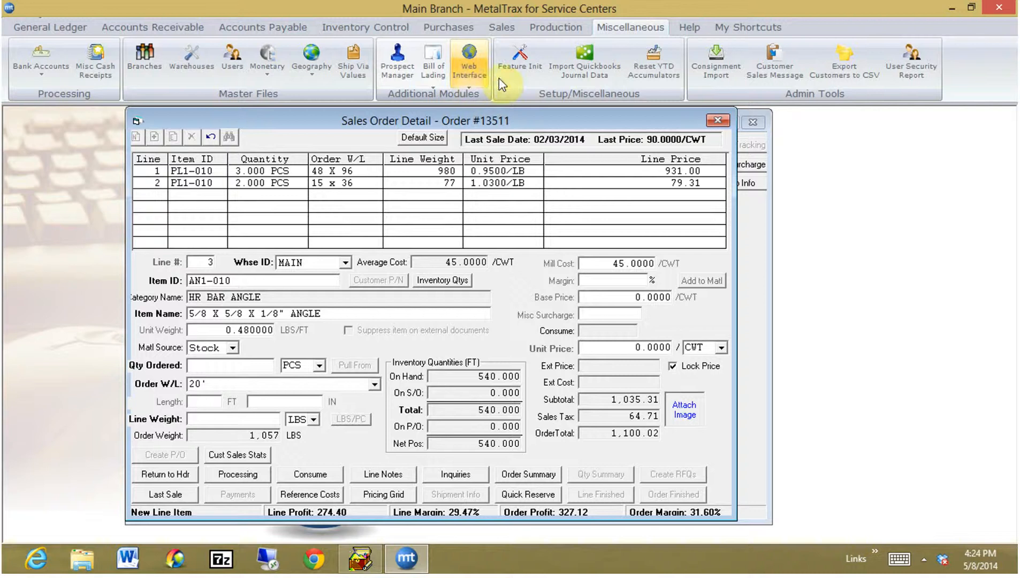
{"action": "left_click", "coordinate": [514, 80]}
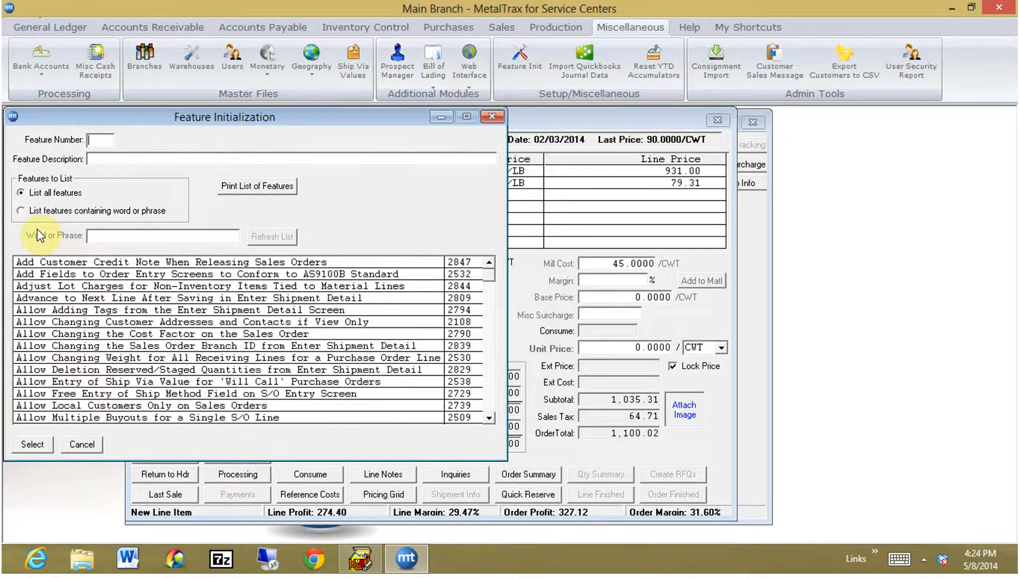
{"action": "left_click", "coordinate": [27, 214]}
{"action": "type", "text": "button"}
{"action": "key", "text": "Return"}
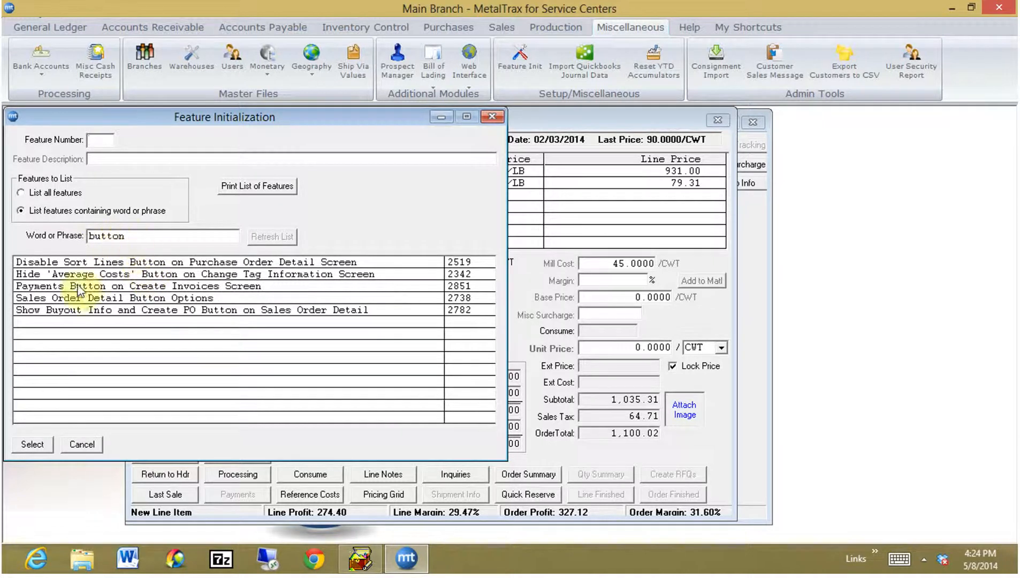
{"action": "double_click", "coordinate": [145, 299]}
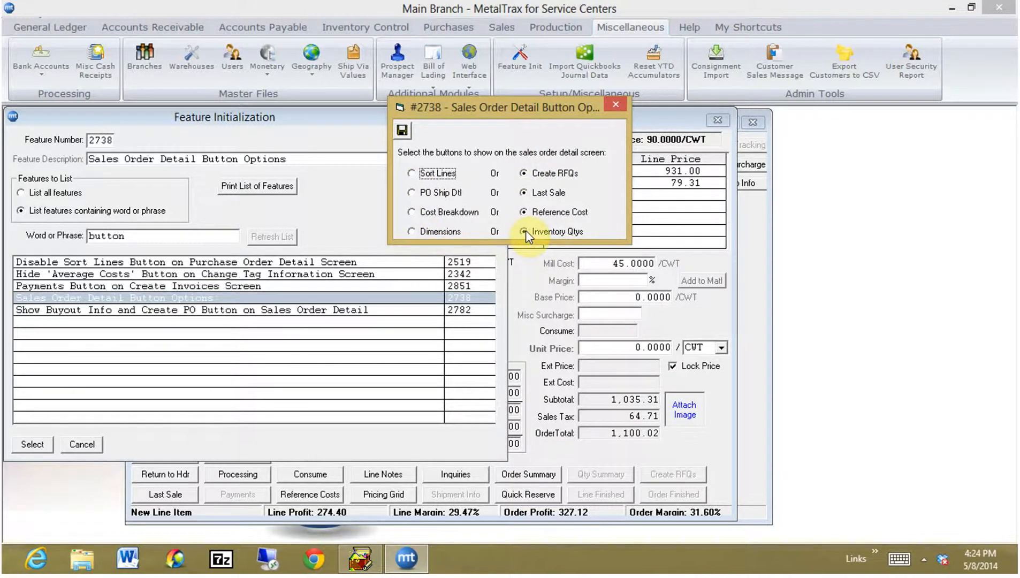
{"action": "left_click", "coordinate": [404, 130]}
{"action": "left_click", "coordinate": [492, 116]}
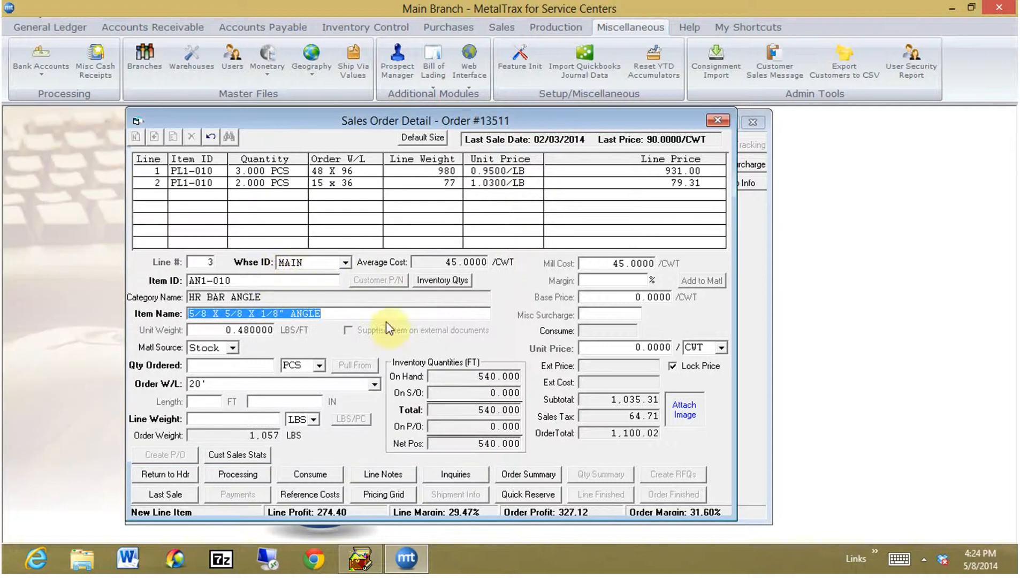
{"action": "left_click", "coordinate": [442, 280]}
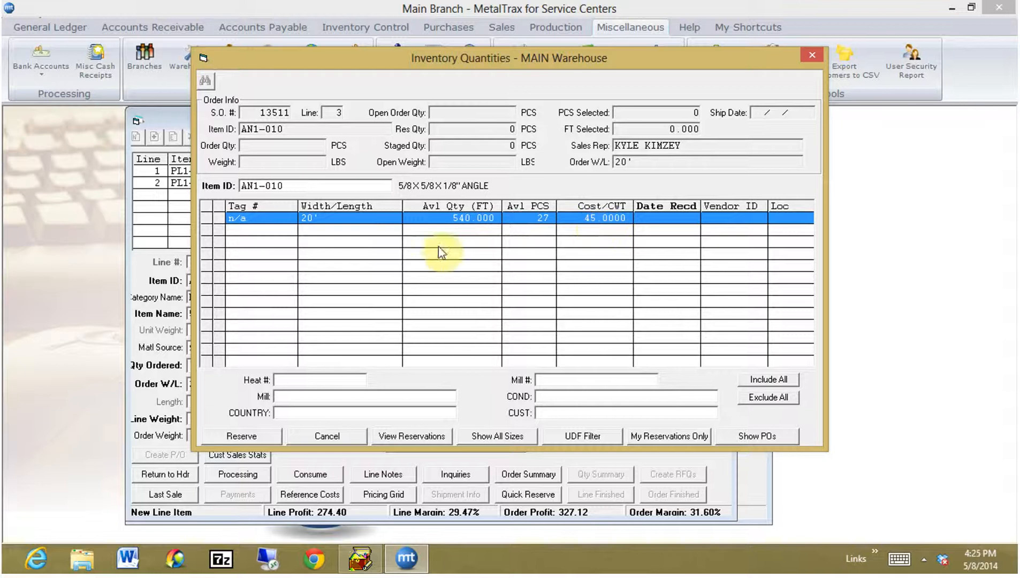
Order 3 pieces of AN1-010 at a Non-Standard 10 ft length.
{"action": "left_click", "coordinate": [812, 55]}
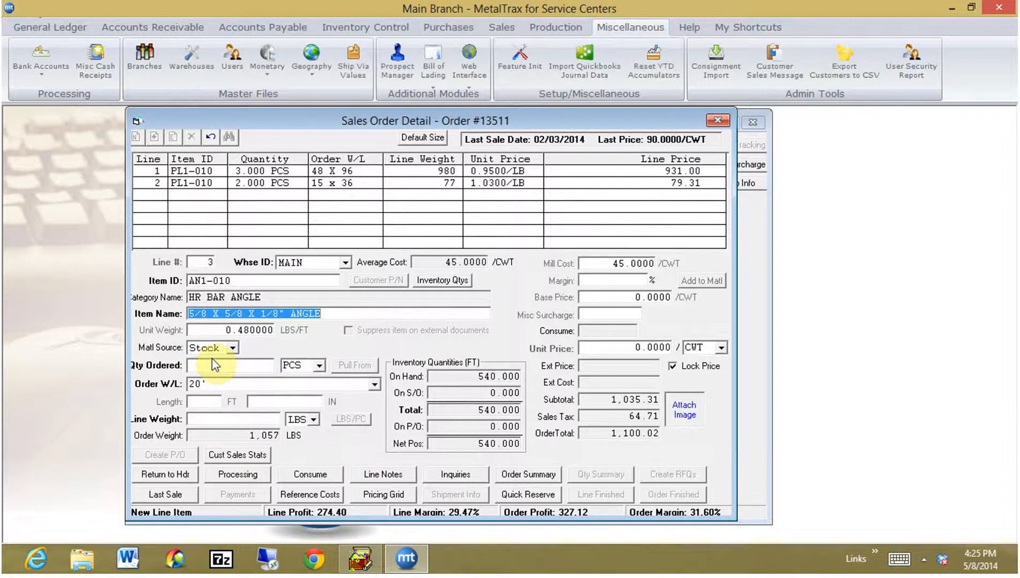
{"action": "key", "text": "Tab"}
{"action": "key", "text": "Tab"}
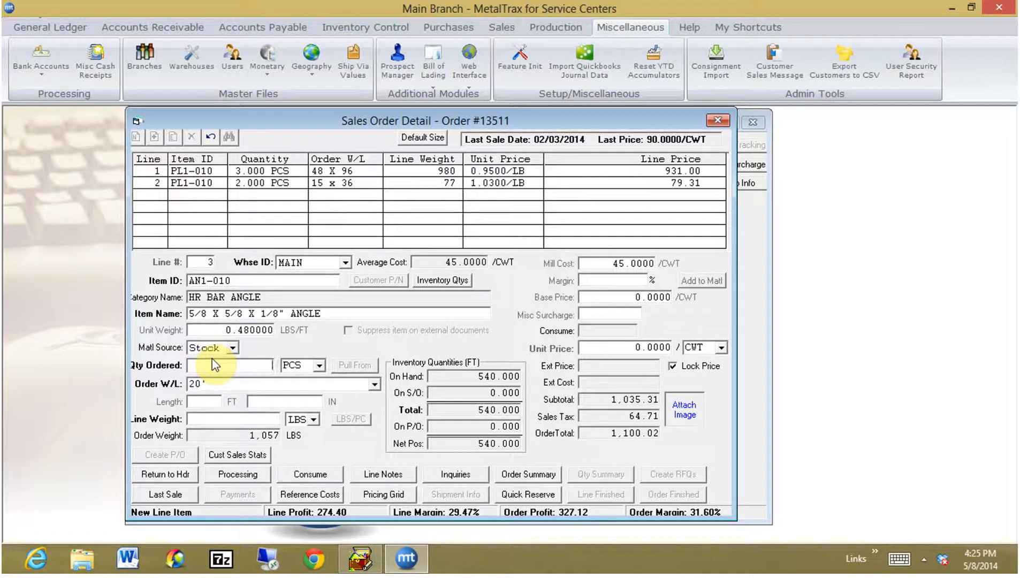
{"action": "type", "text": "3"}
{"action": "key", "text": "Tab"}
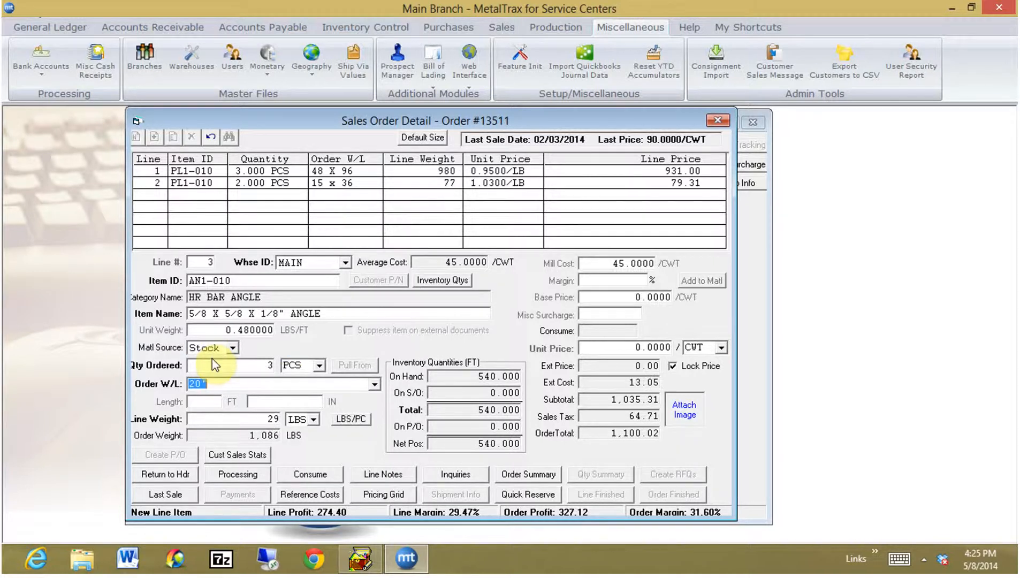
{"action": "key", "text": "Tab"}
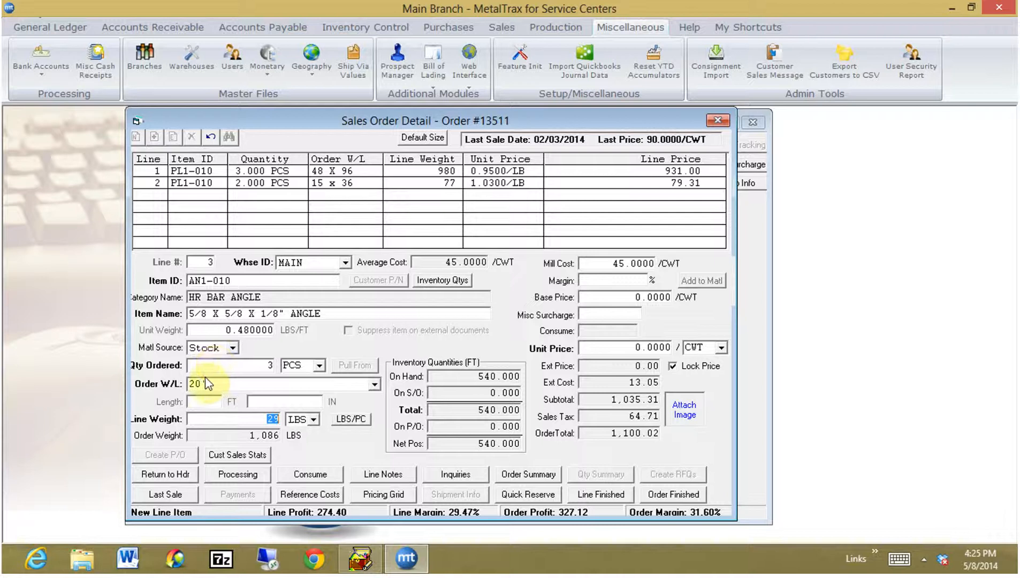
{"action": "left_click", "coordinate": [207, 385]}
{"action": "type", "text": "ns"}
{"action": "key", "text": "Tab"}
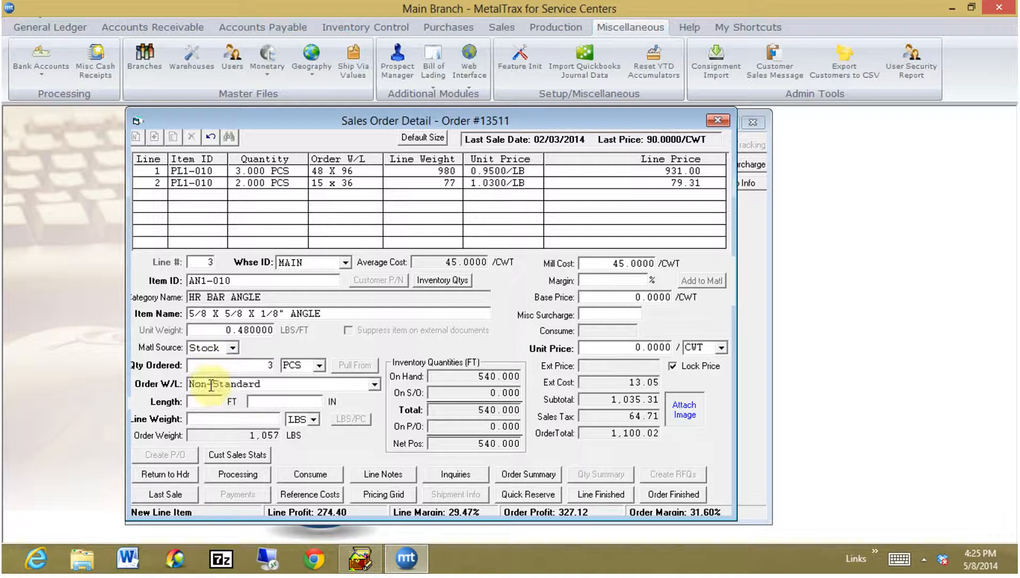
{"action": "type", "text": "10"}
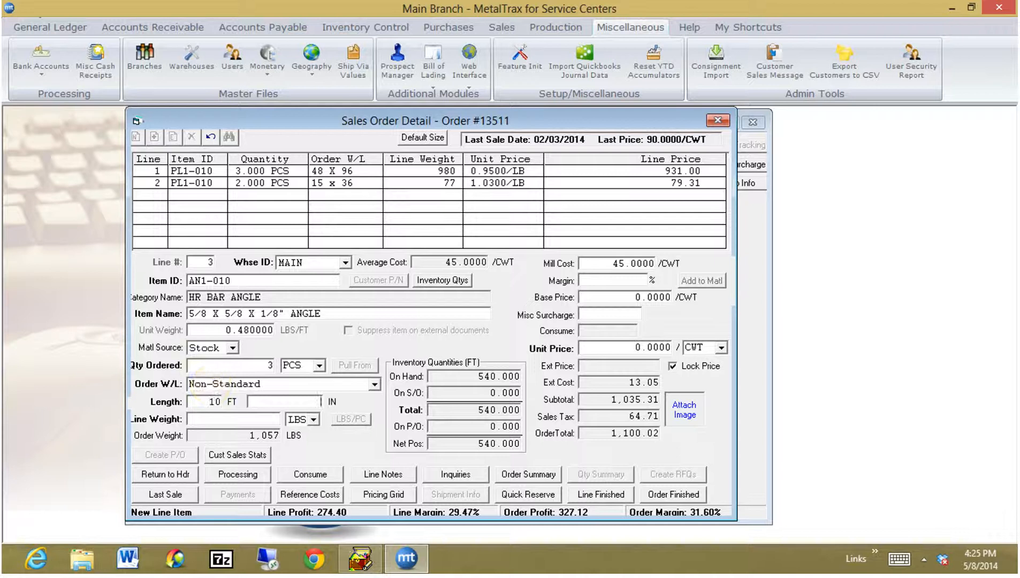
{"action": "key", "text": "Tab"}
{"action": "key", "text": "Tab"}
{"action": "key", "text": "Tab"}
{"action": "key", "text": "Tab"}
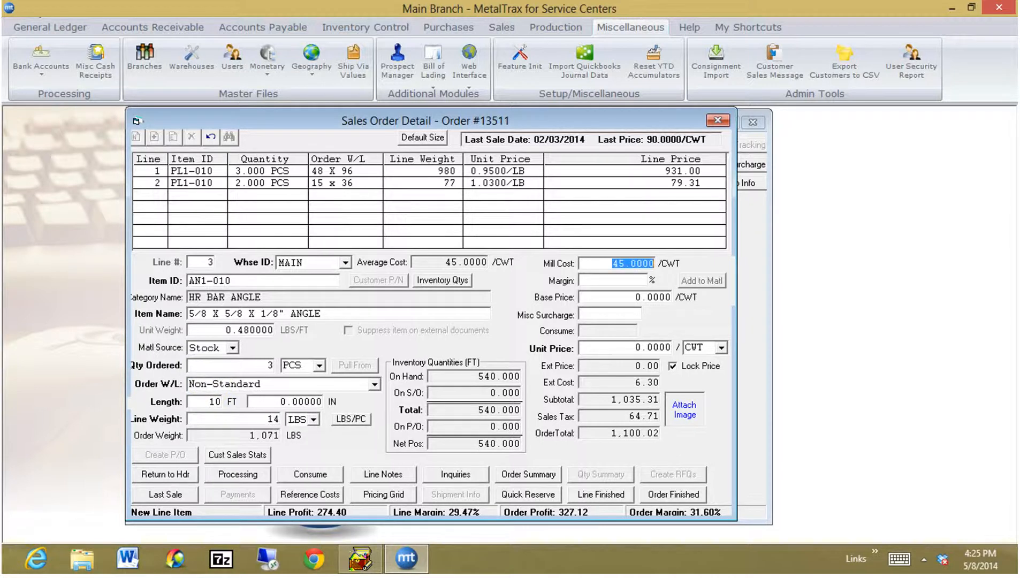
Apply a 30% margin to line 3, pricing it at 64.2857/CWT.
{"action": "key", "text": "Tab"}
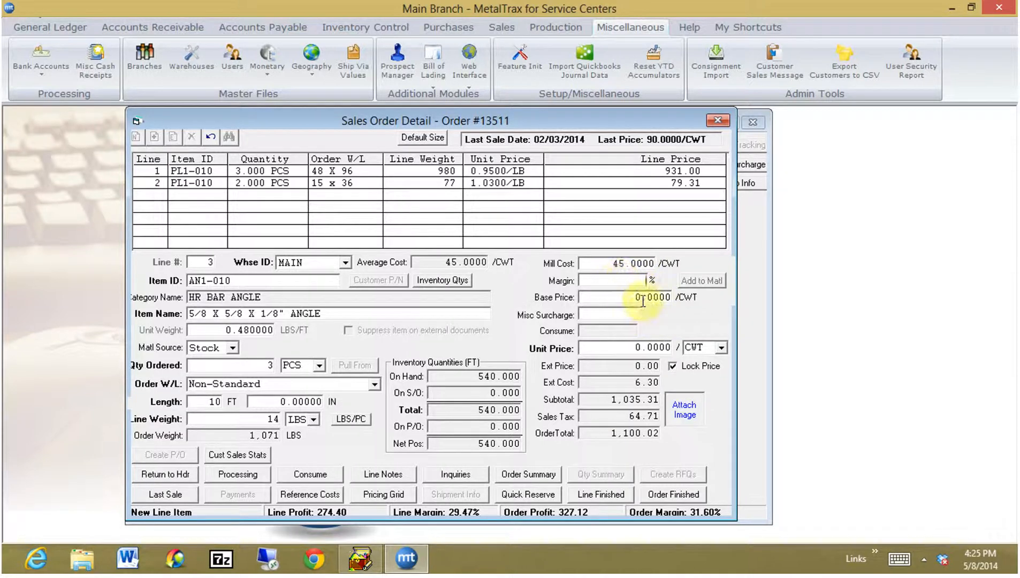
{"action": "type", "text": "25"}
{"action": "key", "text": "BackSpace"}
{"action": "key", "text": "BackSpace"}
{"action": "type", "text": "30"}
{"action": "key", "text": "Tab"}
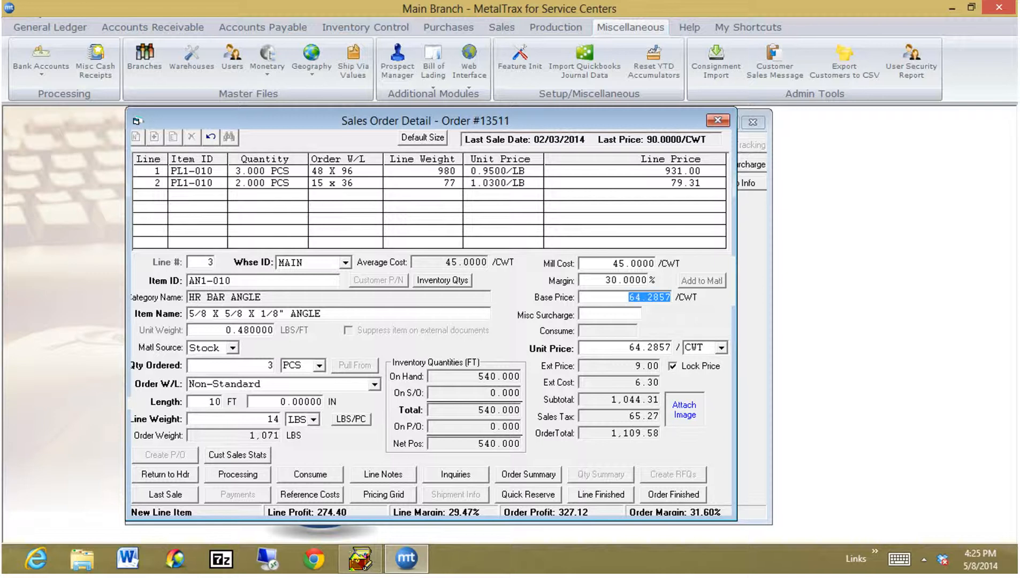
Price line 3 at 0.6429 per LB and add it to order 13511.
{"action": "key", "text": "Tab"}
{"action": "key", "text": "Tab"}
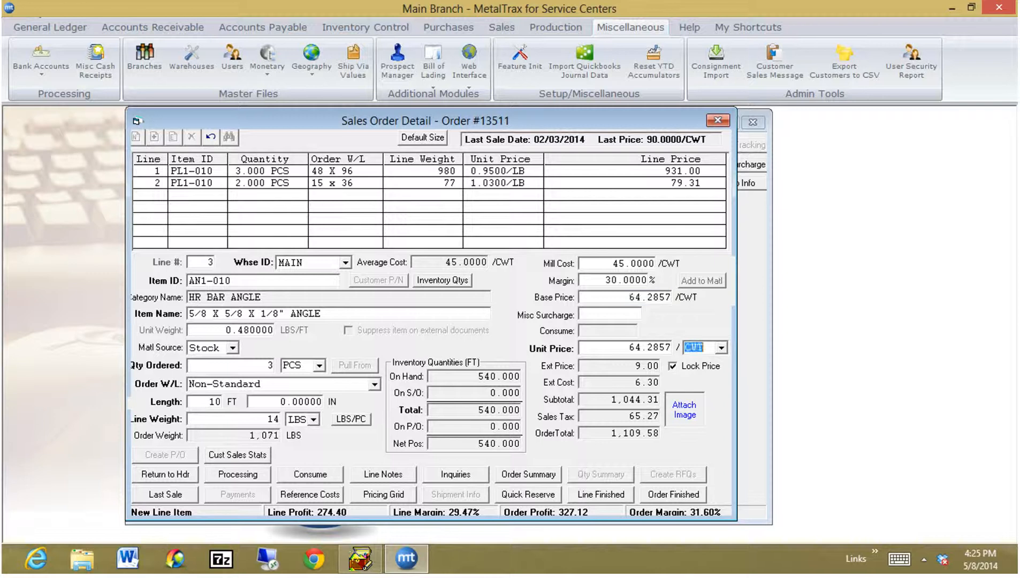
{"action": "type", "text": "lb"}
{"action": "type", "text": "ea"}
{"action": "key", "text": "Tab"}
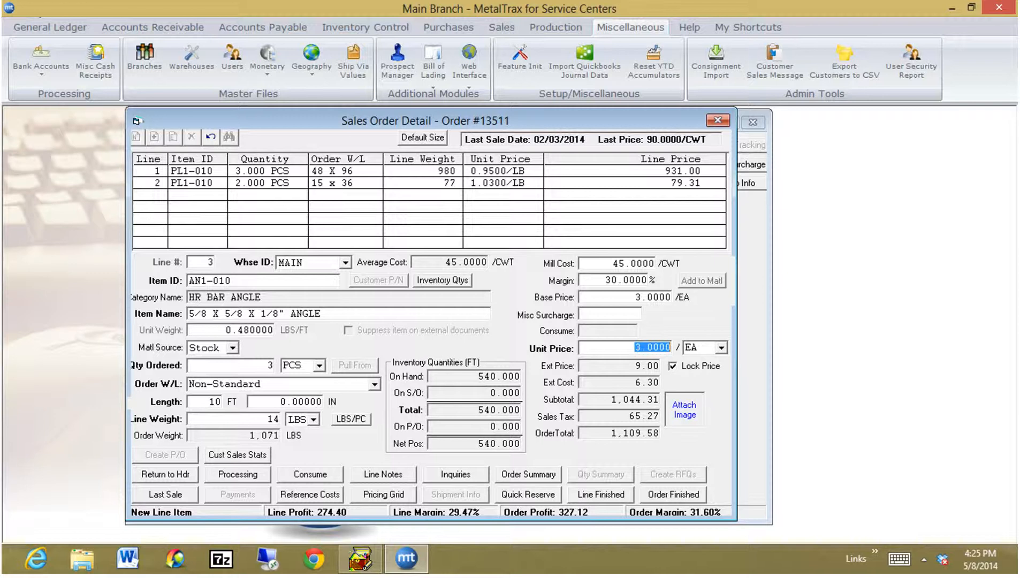
{"action": "left_click", "coordinate": [721, 348]}
{"action": "left_click_drag", "start_coordinate": [723, 405], "coordinate": [722, 359]}
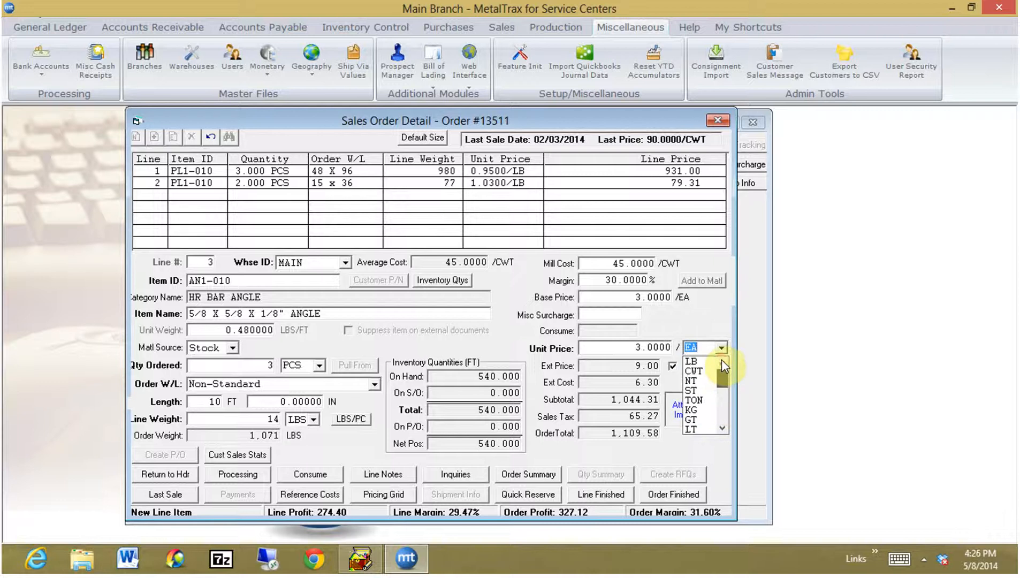
{"action": "left_click", "coordinate": [692, 361]}
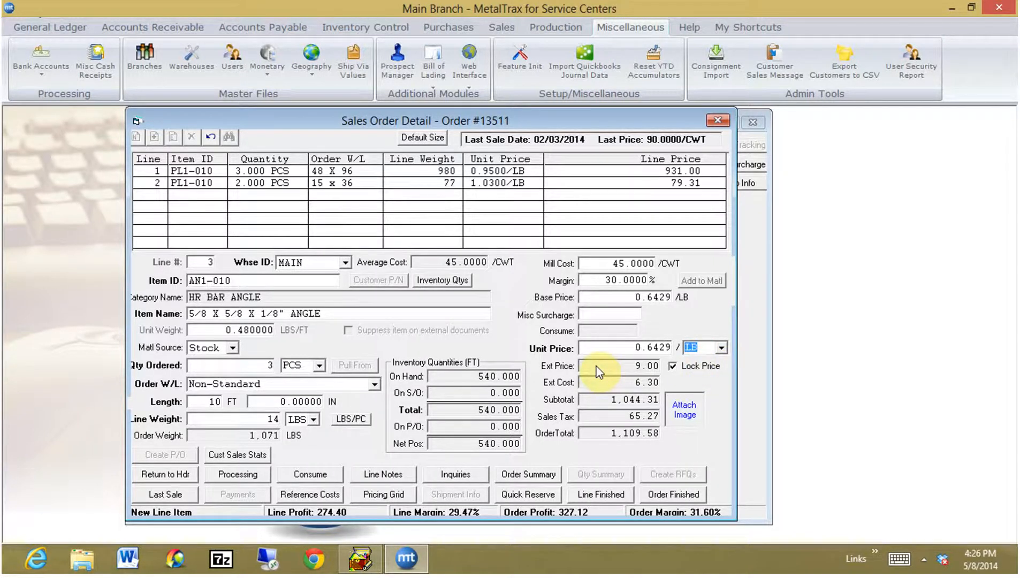
{"action": "left_click", "coordinate": [601, 494]}
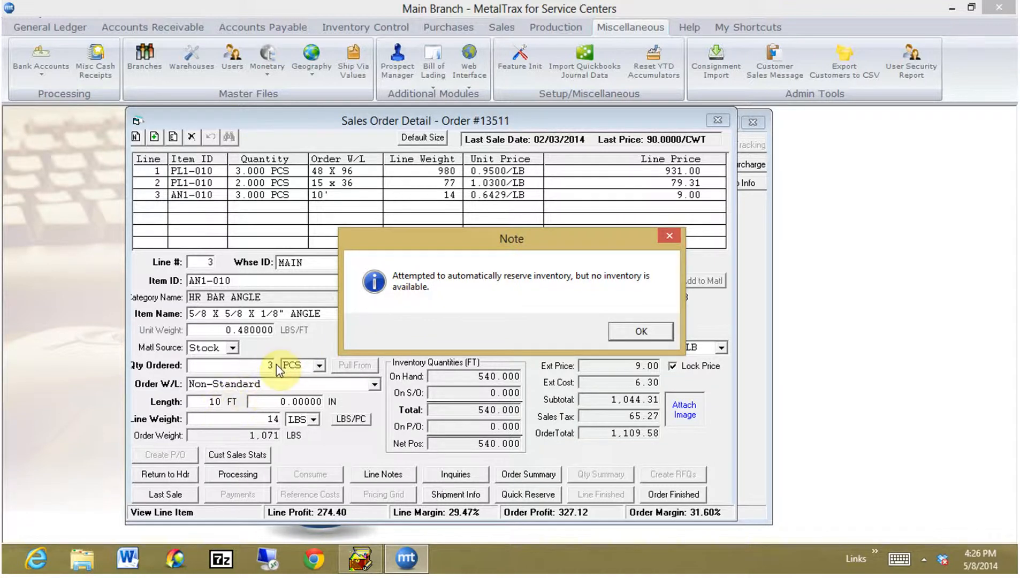
Dismiss the no-inventory note and Quick Reserve two 20' pieces of AN1-010 for line 3.
{"action": "left_click", "coordinate": [657, 332]}
{"action": "left_click", "coordinate": [533, 495]}
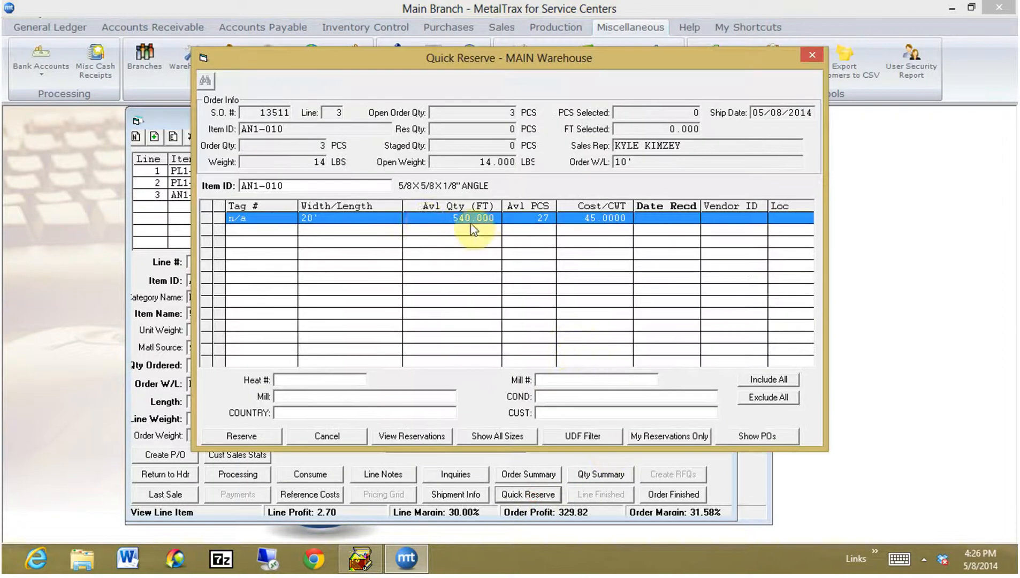
{"action": "double_click", "coordinate": [318, 222]}
{"action": "left_click", "coordinate": [256, 435]}
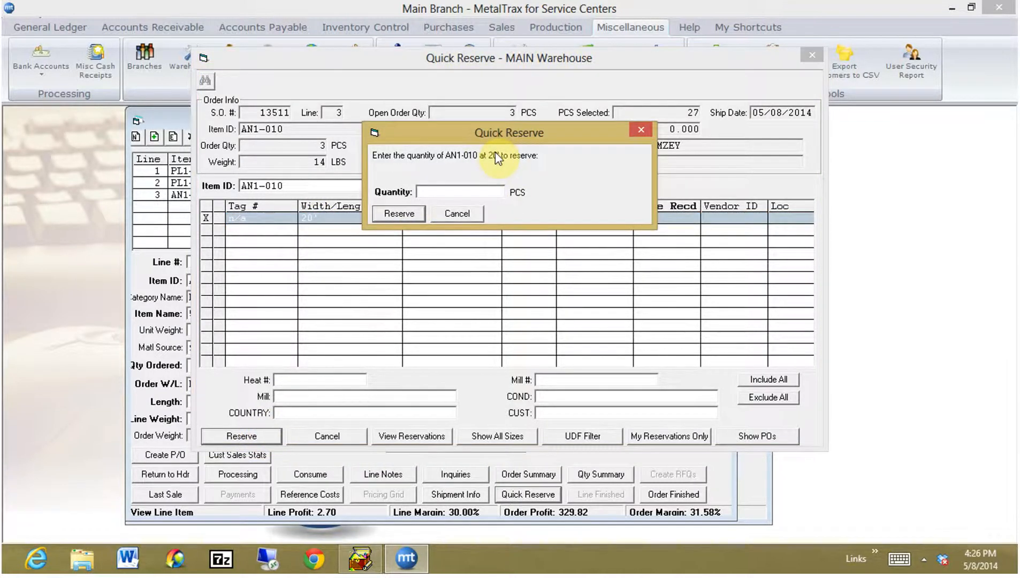
{"action": "type", "text": "2"}
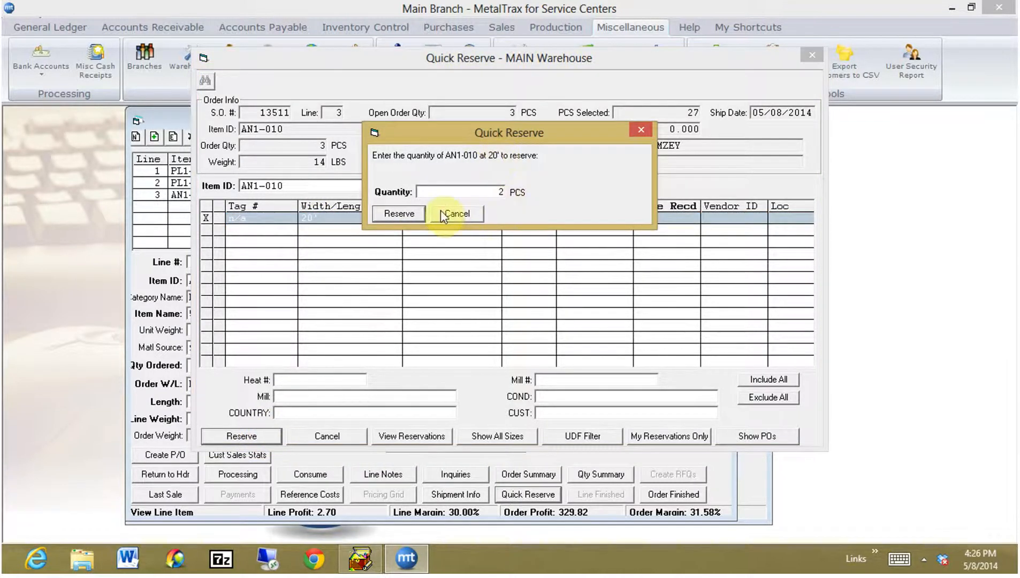
{"action": "left_click", "coordinate": [411, 213]}
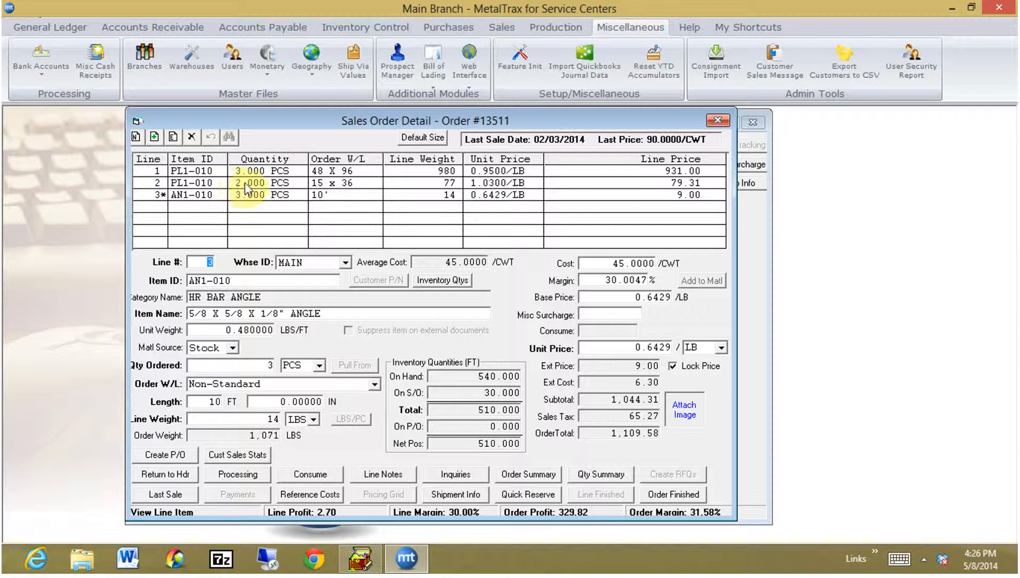
Edit line 2 and Quick Reserve 48 X 96 PL1-010 plate from tag 10001.
{"action": "left_click", "coordinate": [275, 184]}
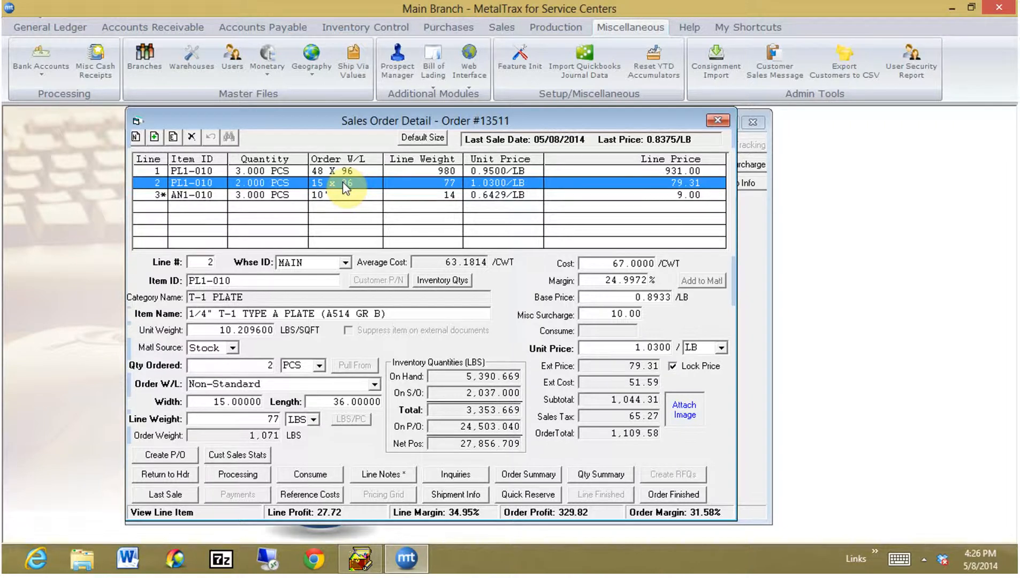
{"action": "left_click", "coordinate": [174, 137]}
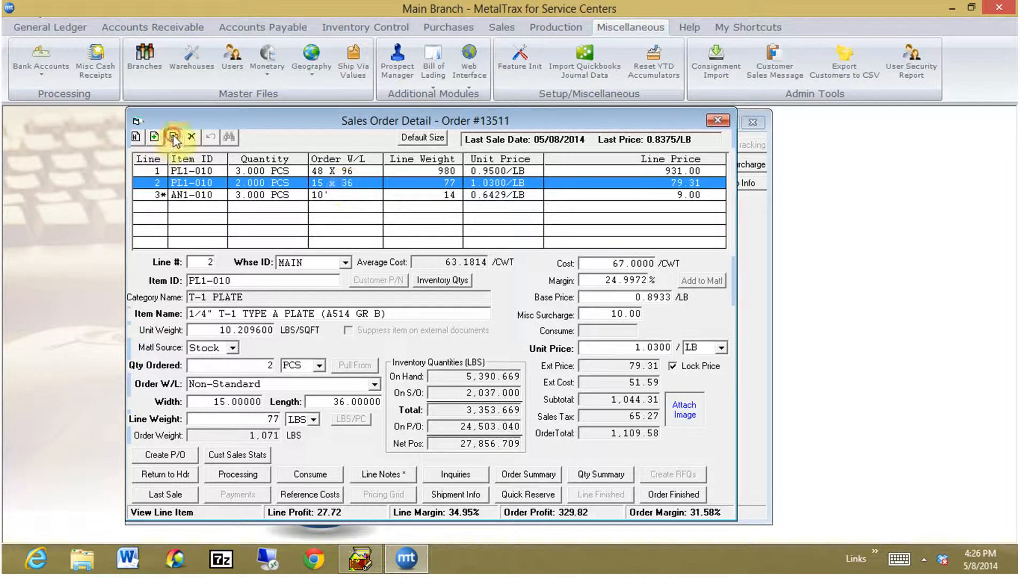
{"action": "left_click", "coordinate": [537, 493]}
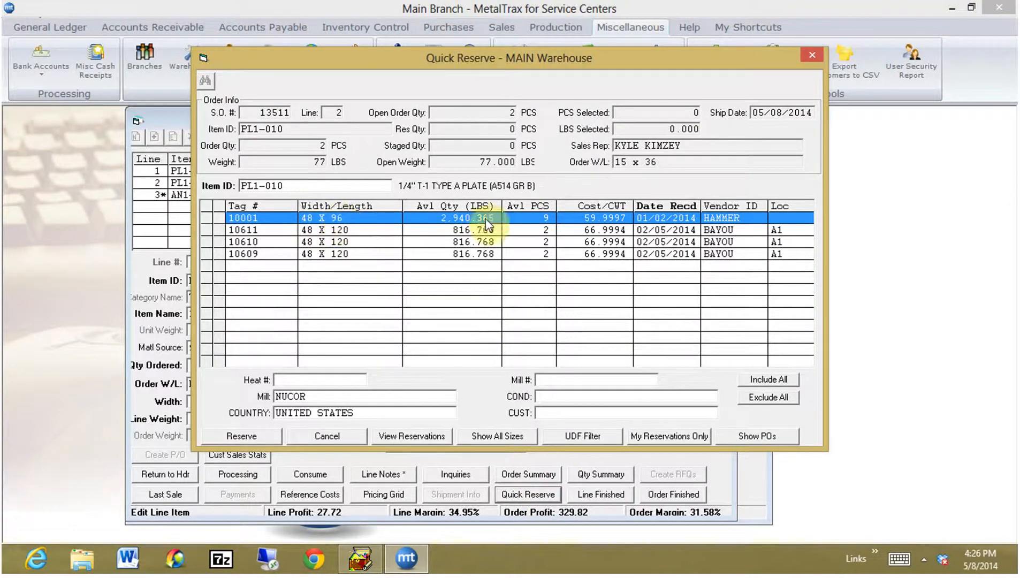
{"action": "double_click", "coordinate": [402, 222]}
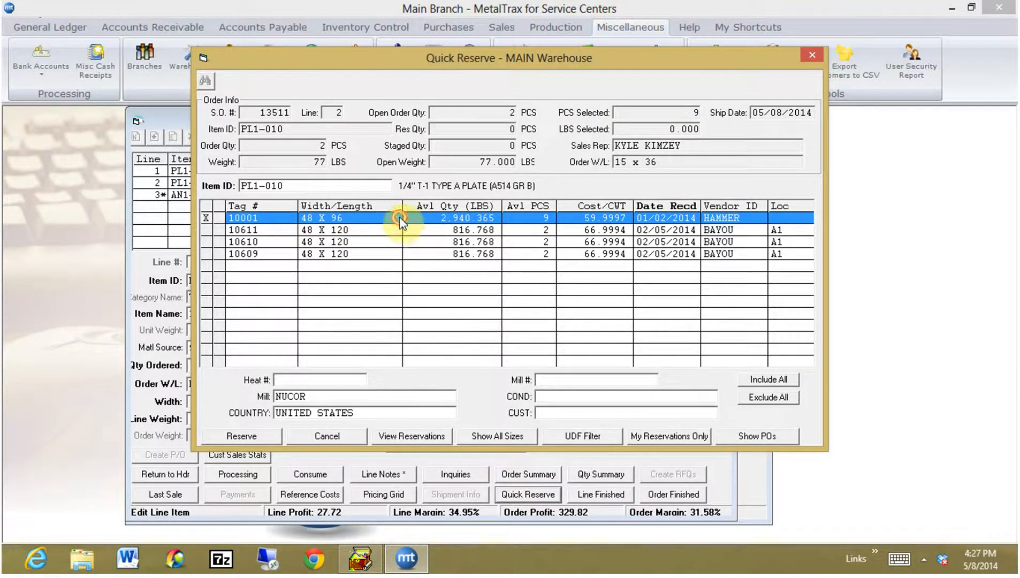
{"action": "left_click", "coordinate": [246, 436]}
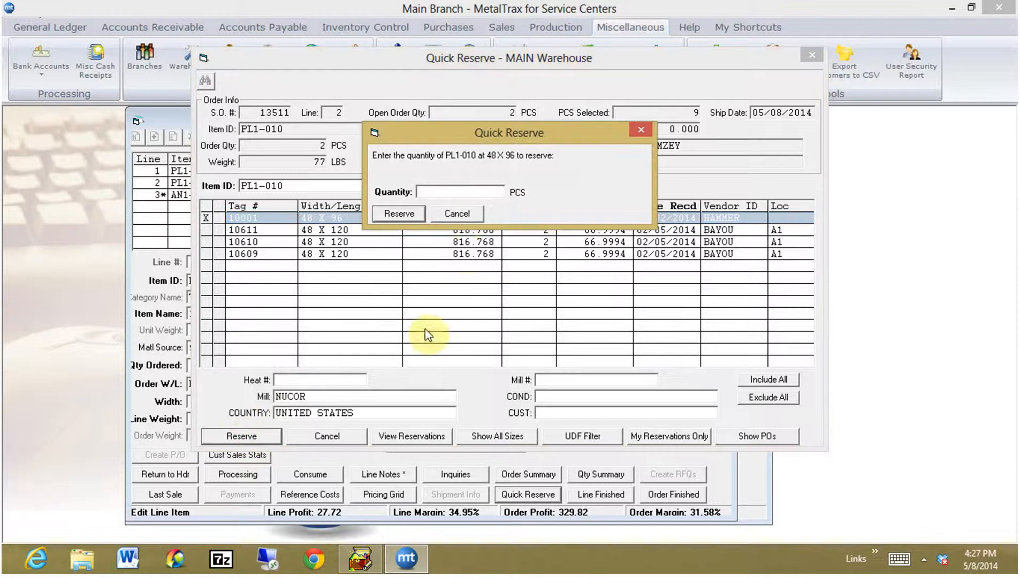
{"action": "left_click", "coordinate": [400, 213]}
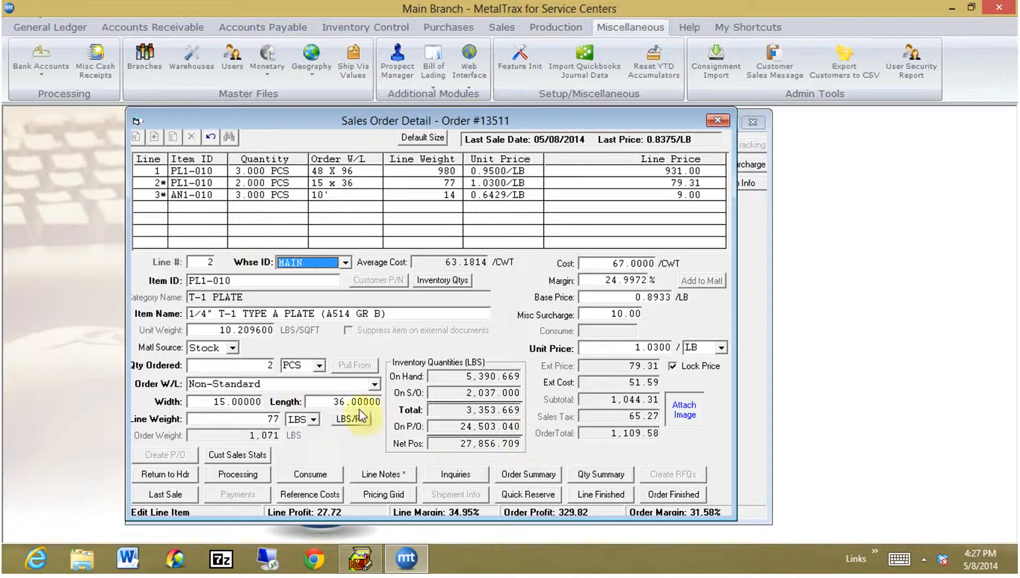
Save internal note 'PULL FROM 1 48 X 96 AND RESTOCK REMNANT' on line 2 and mark it finished.
{"action": "left_click", "coordinate": [384, 474]}
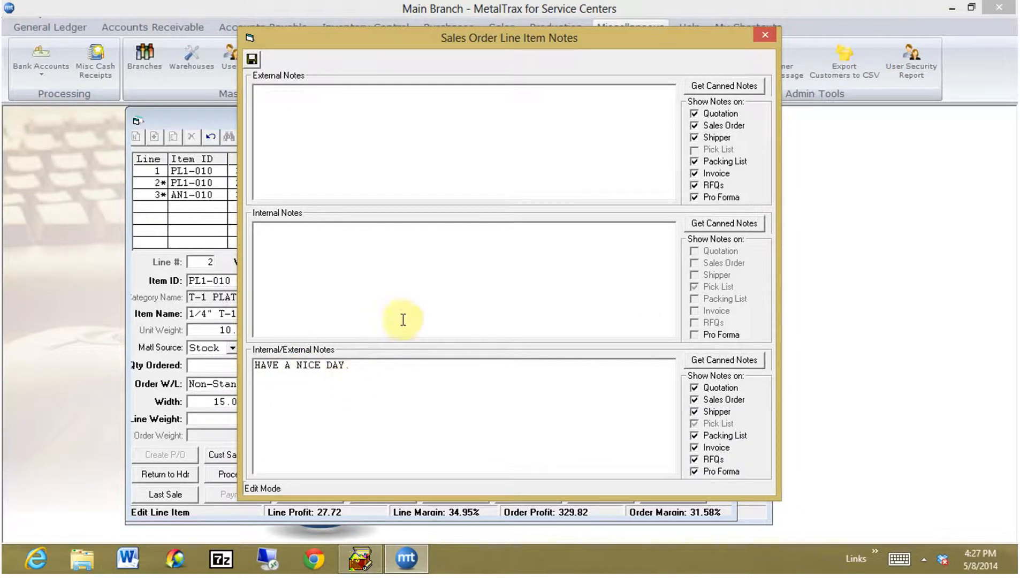
{"action": "left_click", "coordinate": [318, 245]}
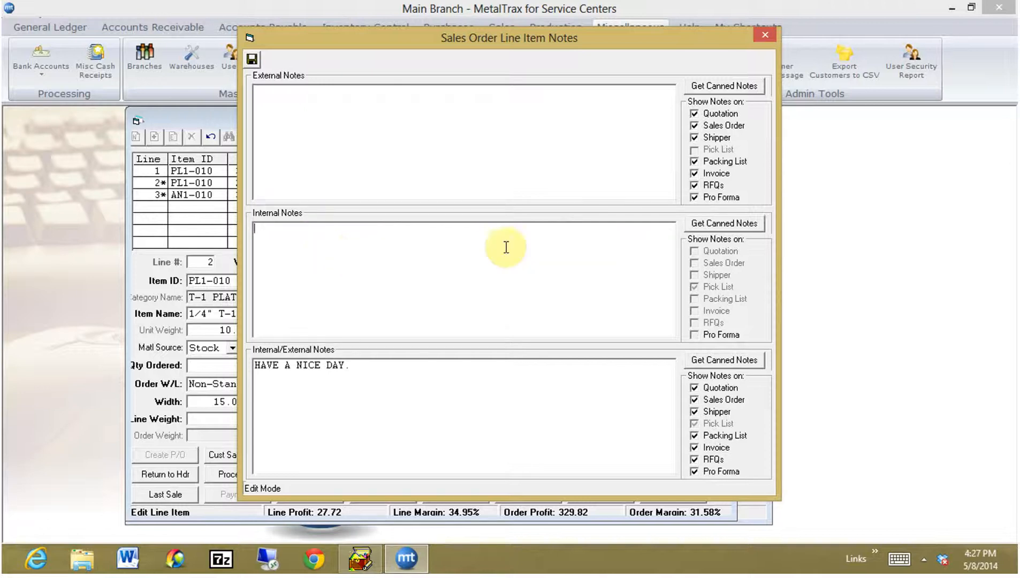
{"action": "left_click", "coordinate": [764, 34]}
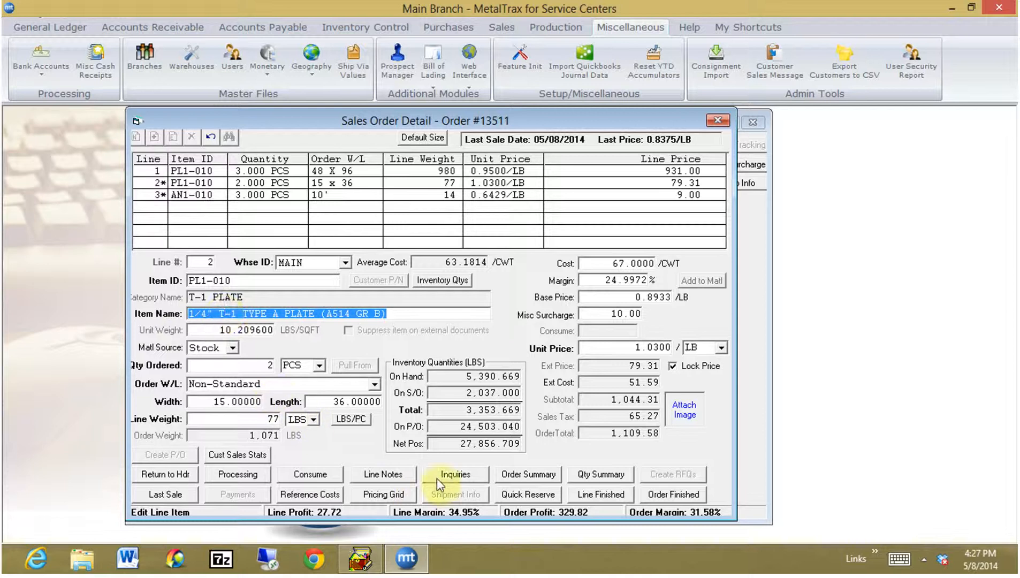
{"action": "left_click", "coordinate": [396, 480]}
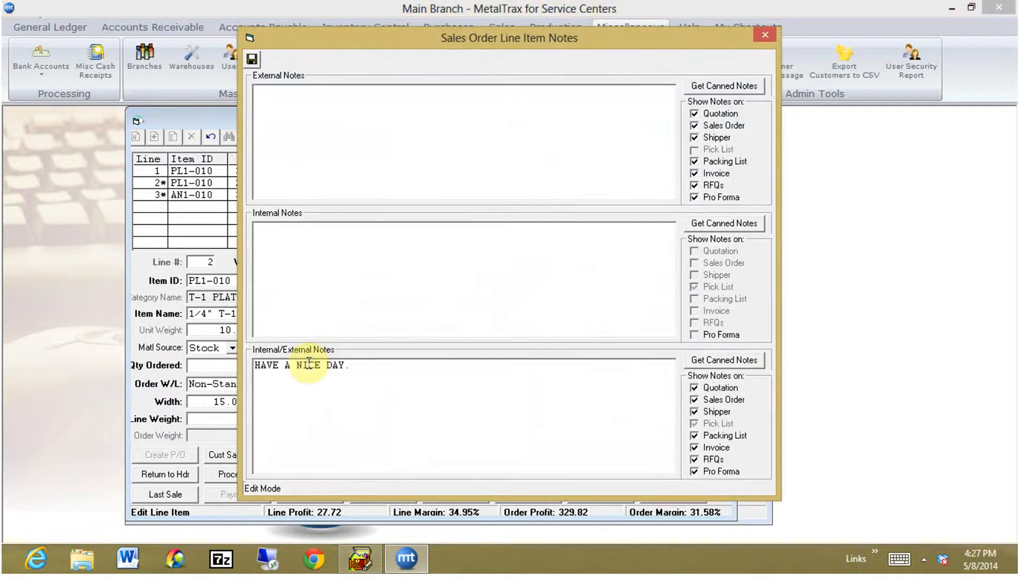
{"action": "left_click", "coordinate": [316, 254]}
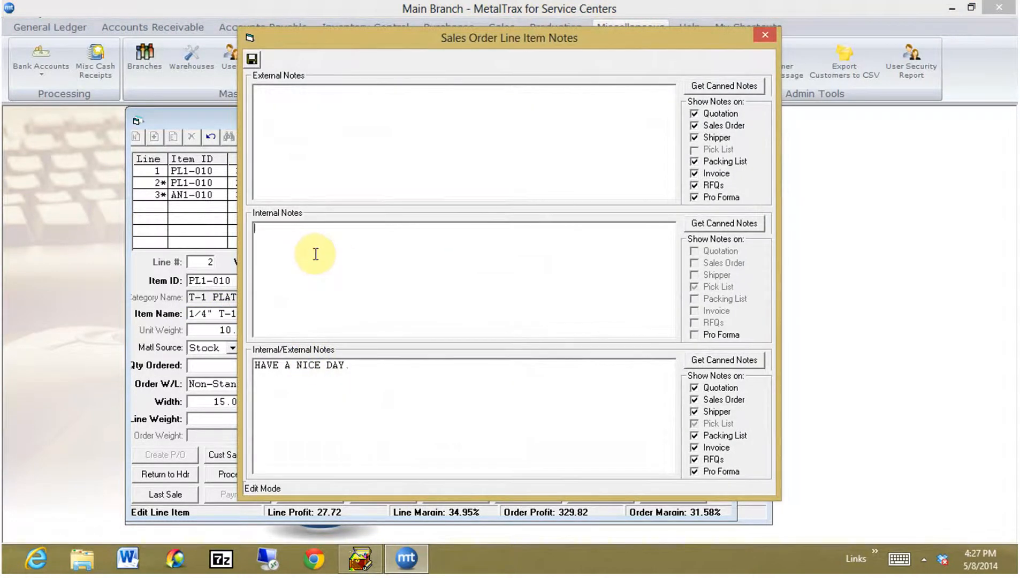
{"action": "type", "text": "p"}
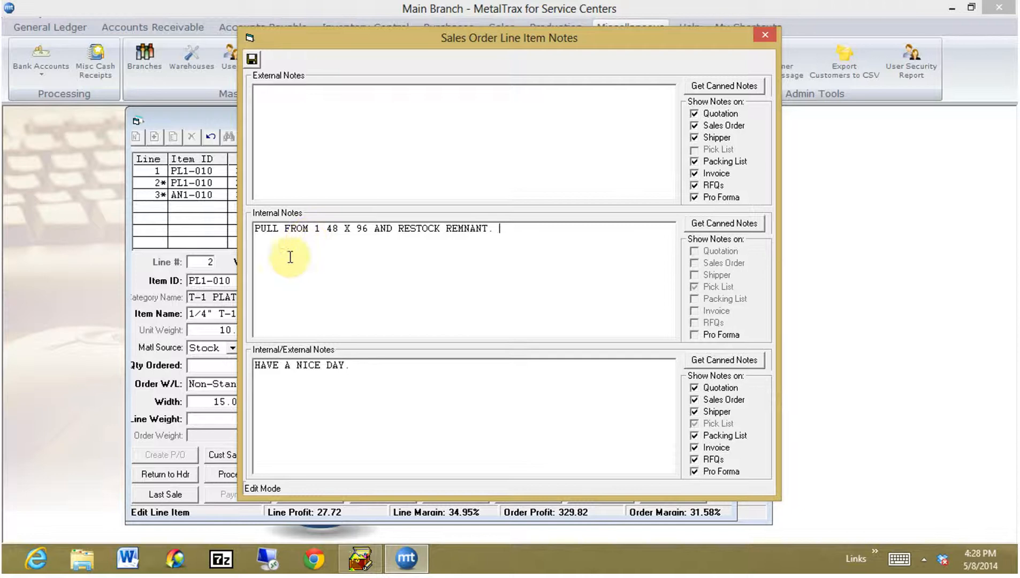
{"action": "left_click", "coordinate": [254, 59]}
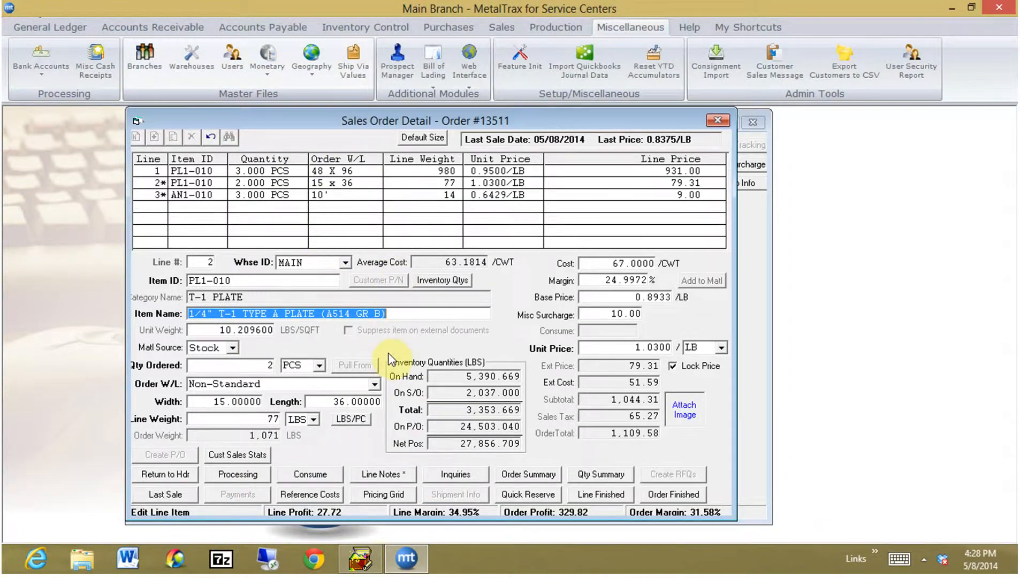
{"action": "left_click", "coordinate": [601, 494]}
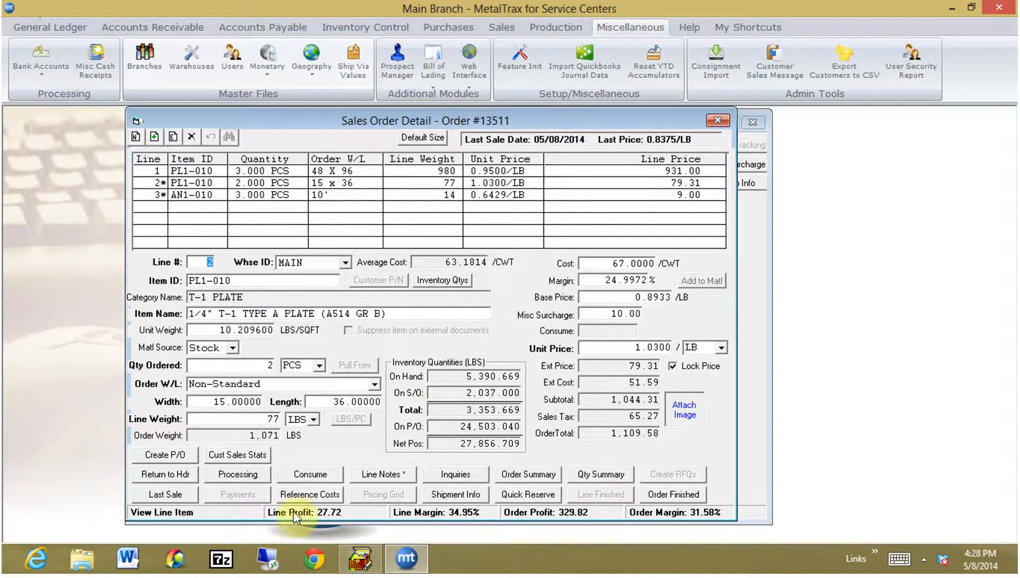
{"action": "left_click", "coordinate": [294, 171]}
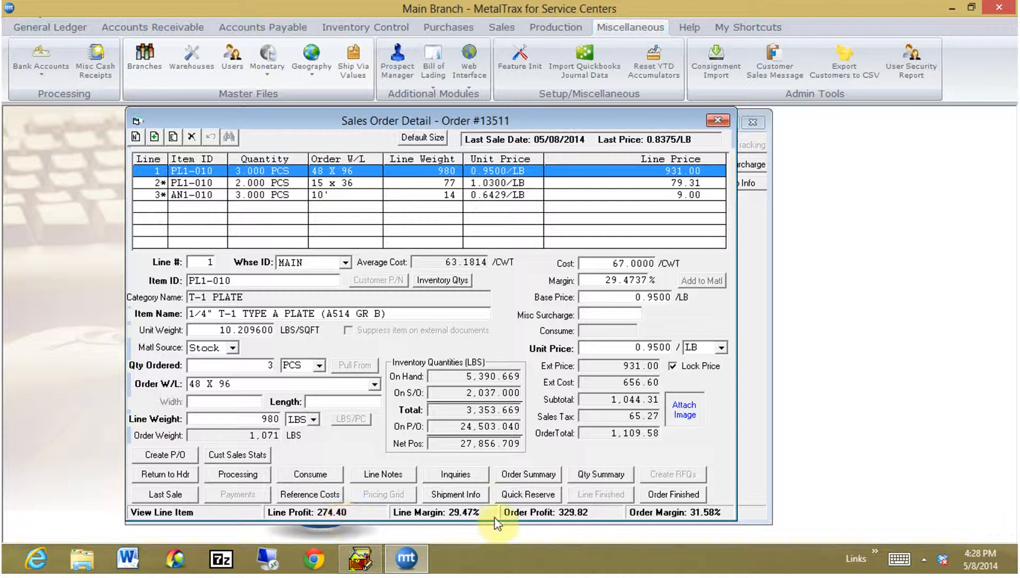
{"action": "left_click", "coordinate": [386, 185]}
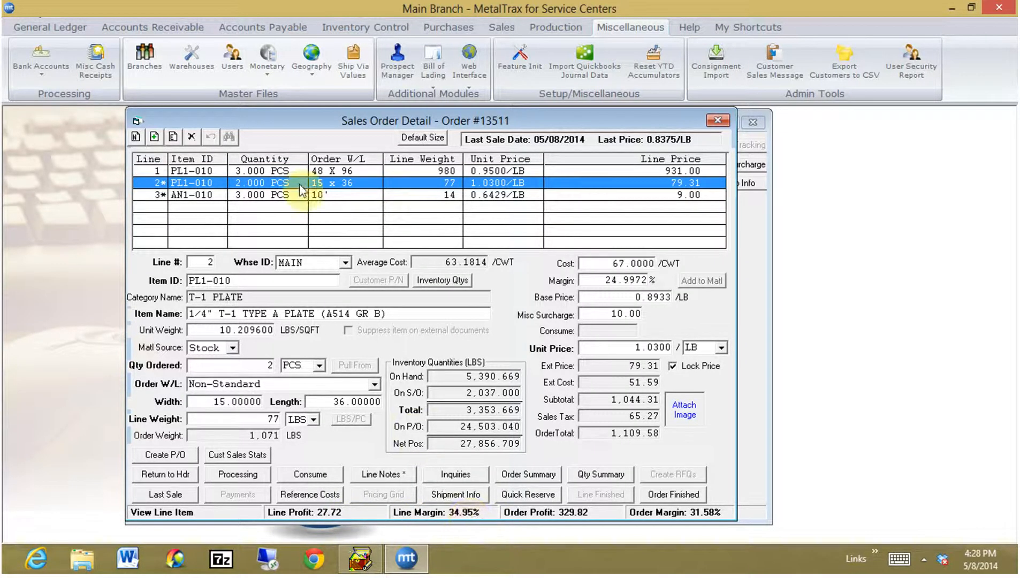
{"action": "left_click", "coordinate": [329, 195]}
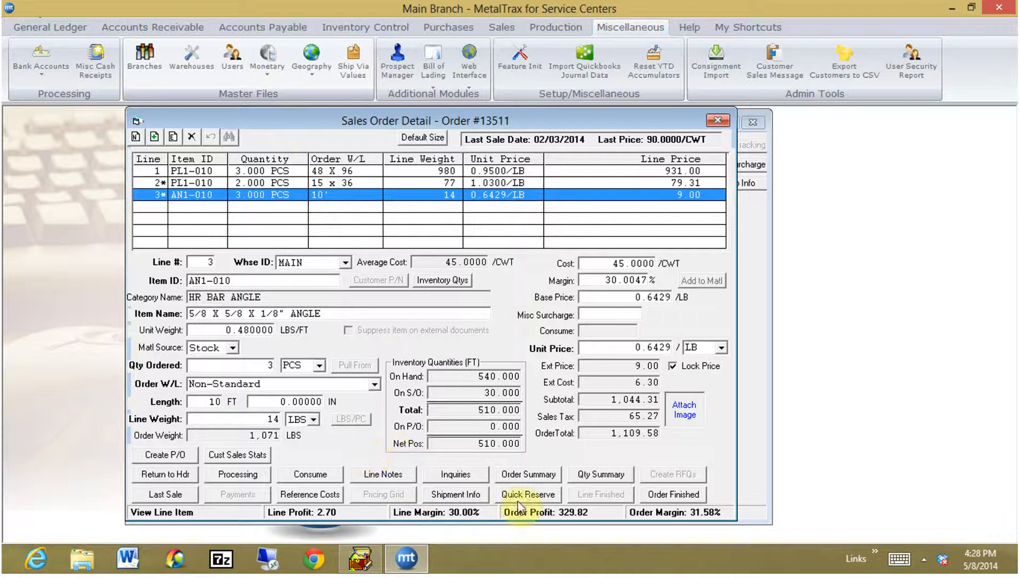
{"action": "left_click", "coordinate": [527, 474]}
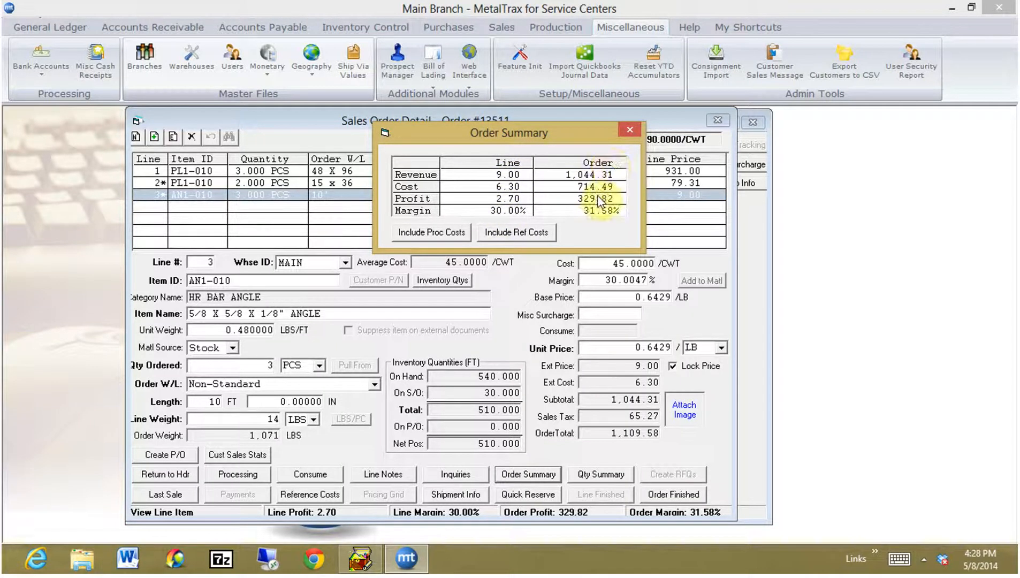
{"action": "left_click", "coordinate": [630, 130]}
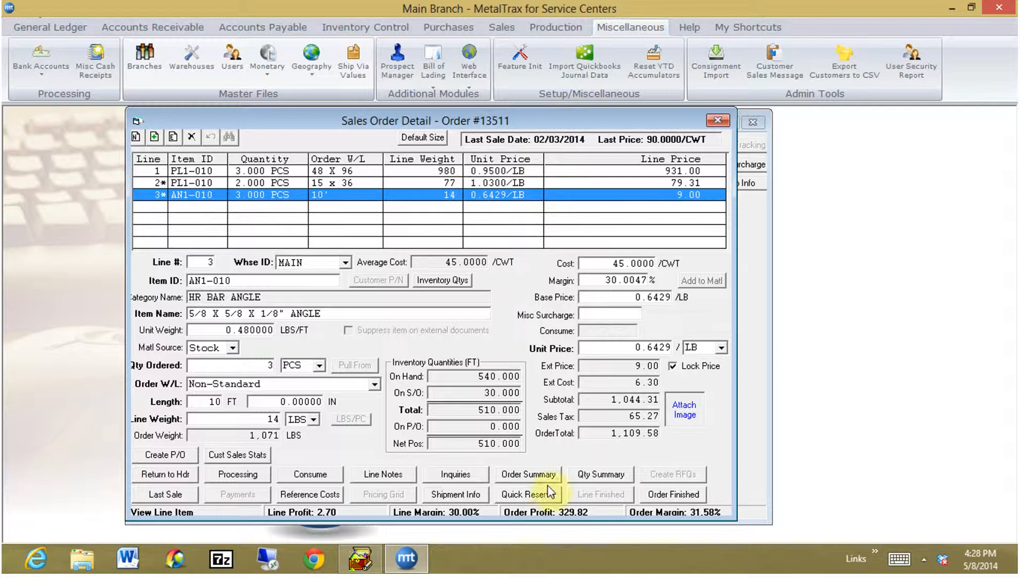
Finish order 13511 and print Sales Order, Pick List and Order Acknowledgement with preview enabled.
{"action": "left_click", "coordinate": [670, 494]}
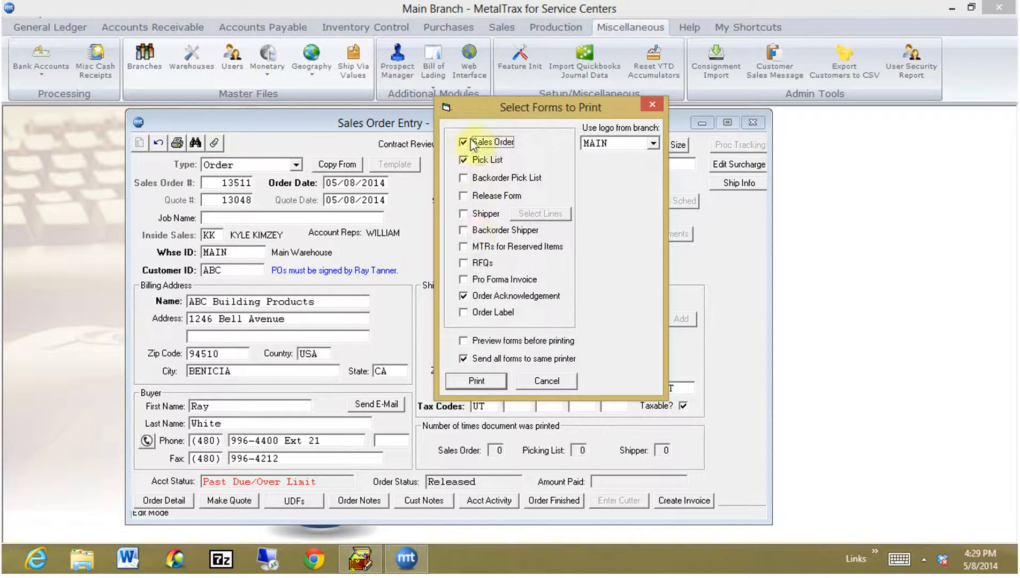
{"action": "left_click", "coordinate": [469, 341]}
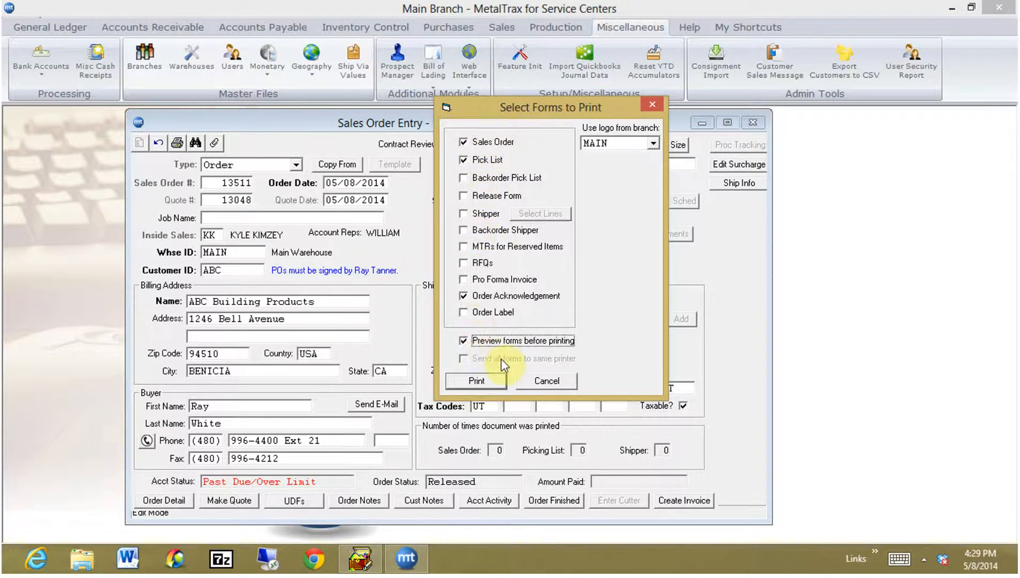
{"action": "left_click", "coordinate": [476, 381]}
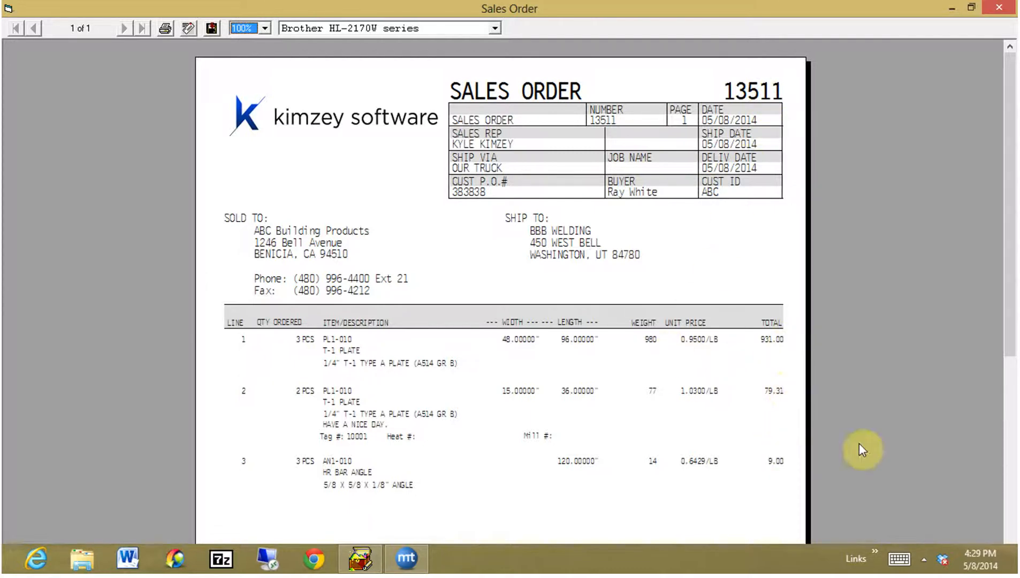
Scroll through the sales order preview, then close it to reach the pick list preview.
{"action": "left_click_drag", "start_coordinate": [1006, 323], "coordinate": [995, 252]}
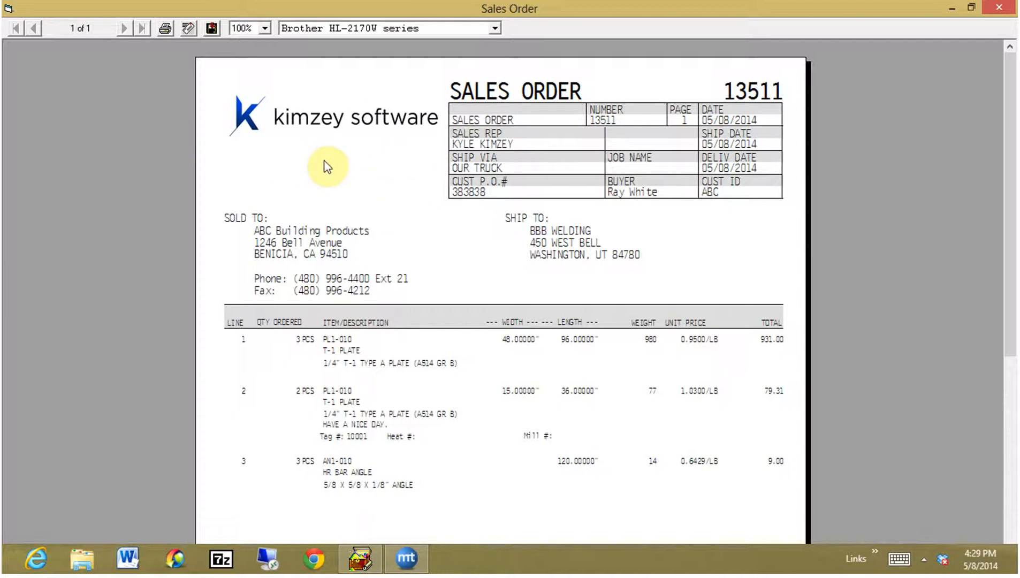
{"action": "left_click", "coordinate": [997, 9]}
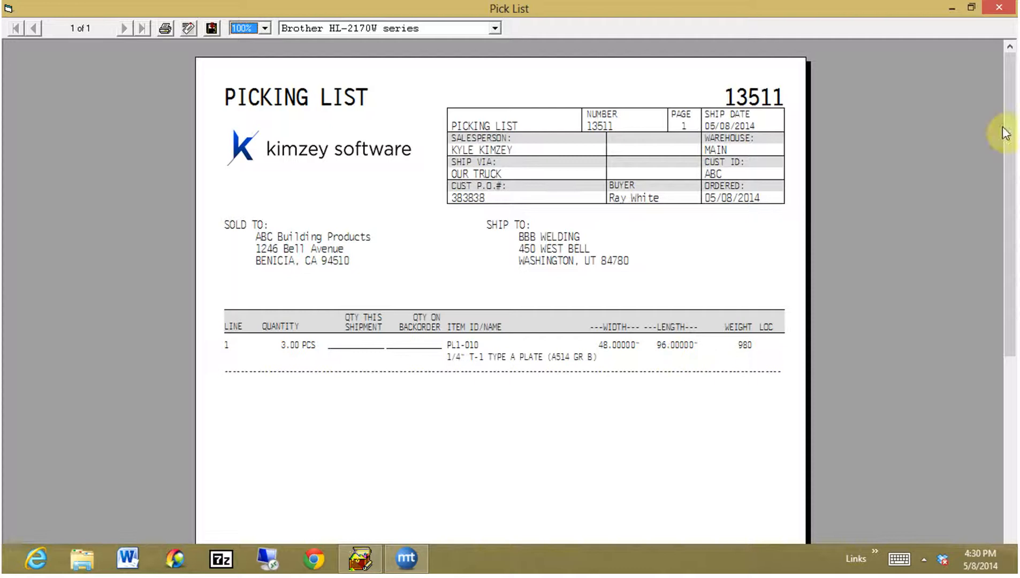
Close the picking list previews for lines 1, 2 and 3 in turn.
{"action": "left_click", "coordinate": [998, 8]}
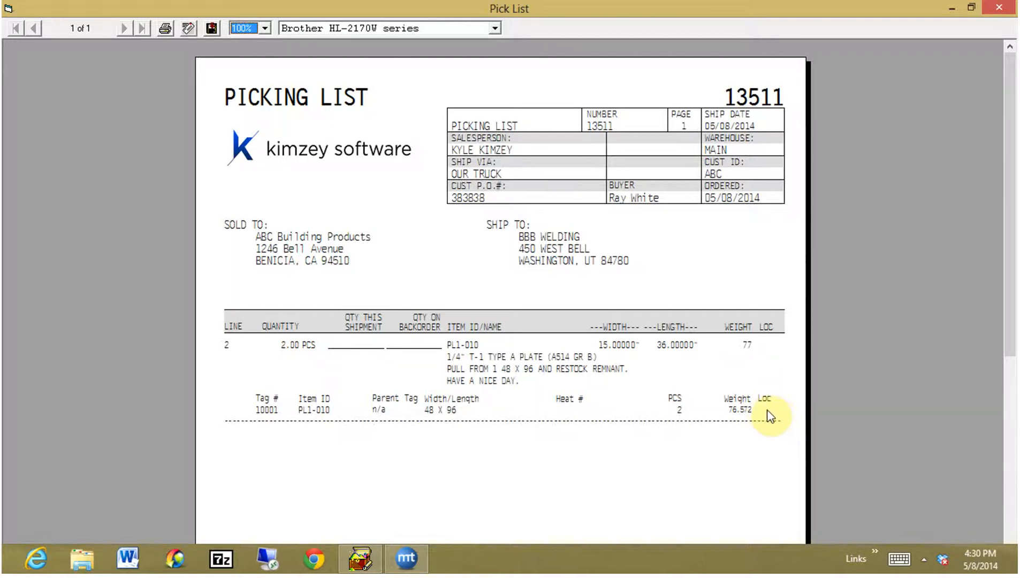
{"action": "left_click", "coordinate": [999, 8]}
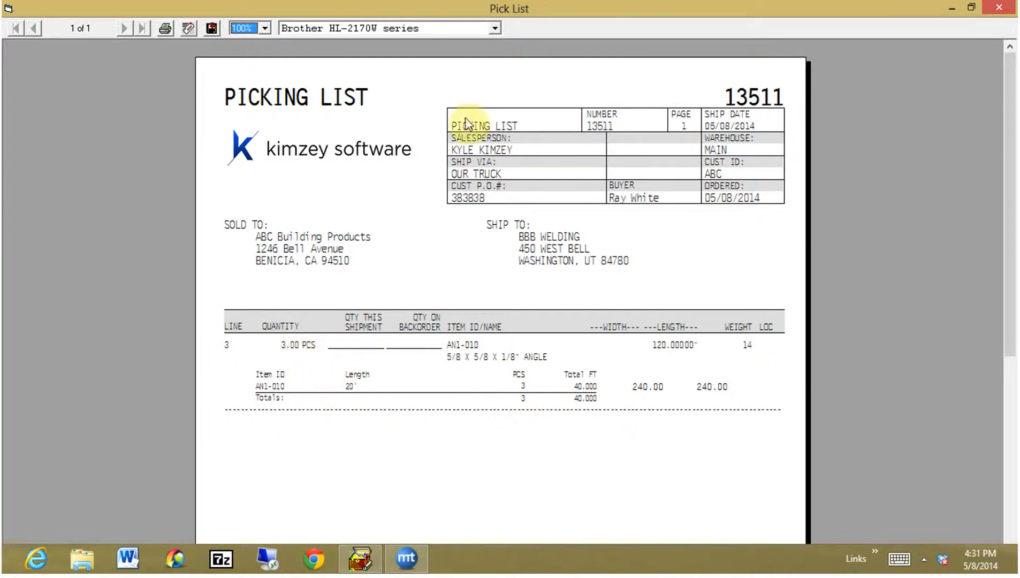
{"action": "left_click", "coordinate": [998, 7]}
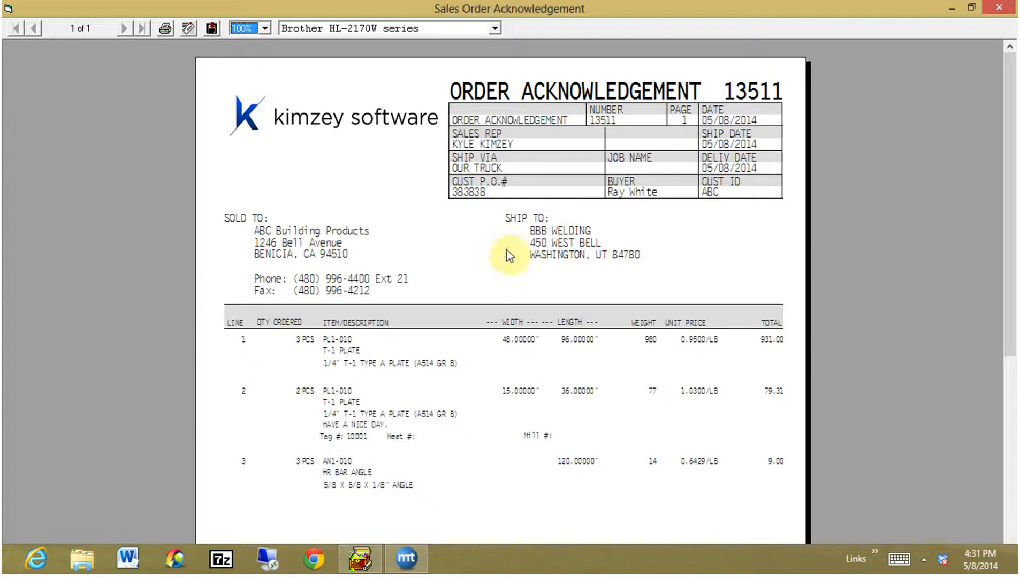
E-mail the order acknowledgement as a PDF attached to a new Outlook message.
{"action": "left_click", "coordinate": [187, 29]}
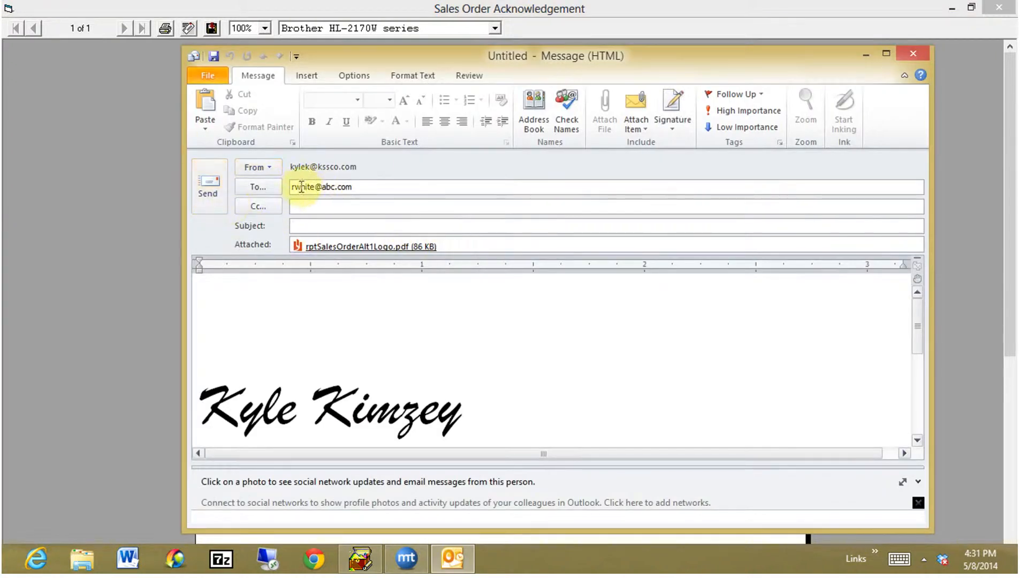
View the attached acknowledgement PDF, discard the unsaved message, and close the acknowledgement preview.
{"action": "left_click", "coordinate": [321, 186]}
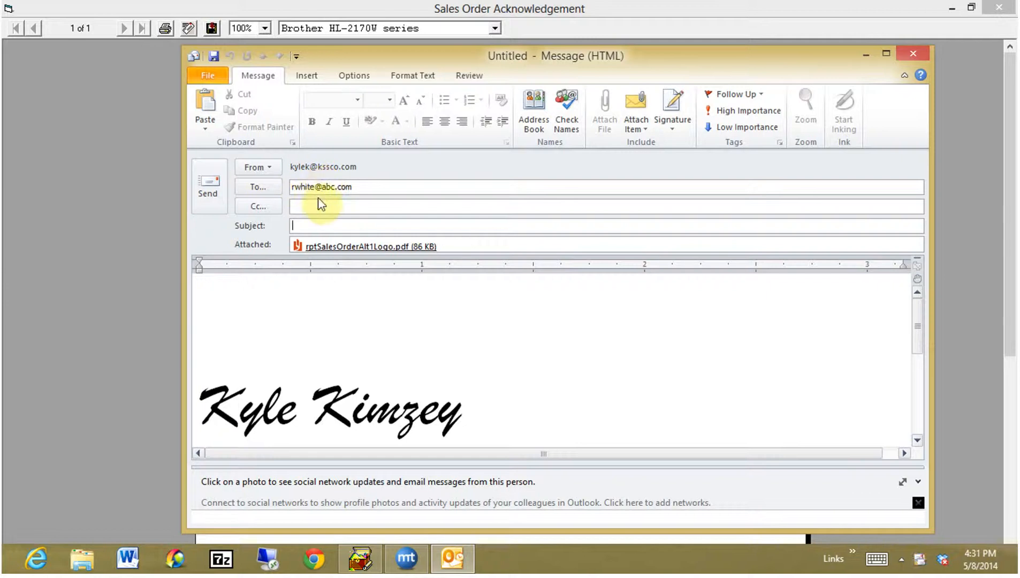
{"action": "double_click", "coordinate": [348, 247]}
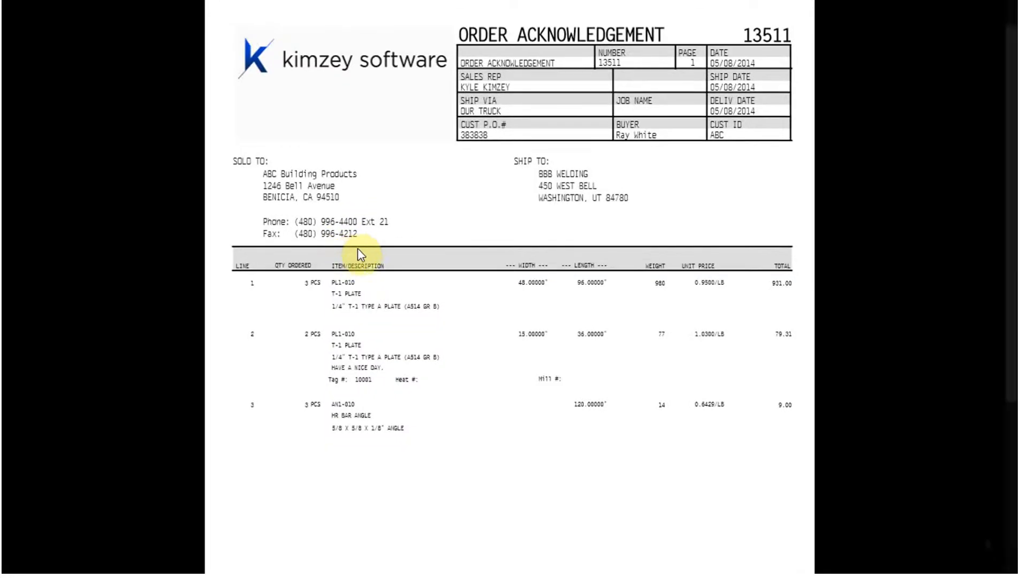
{"action": "key", "text": "alt+Tab"}
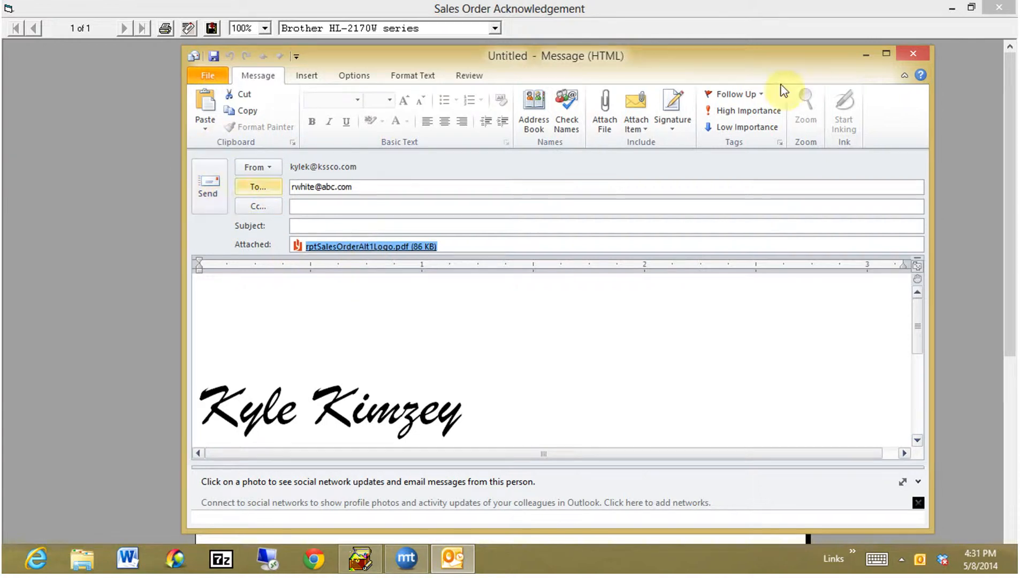
{"action": "left_click", "coordinate": [913, 56]}
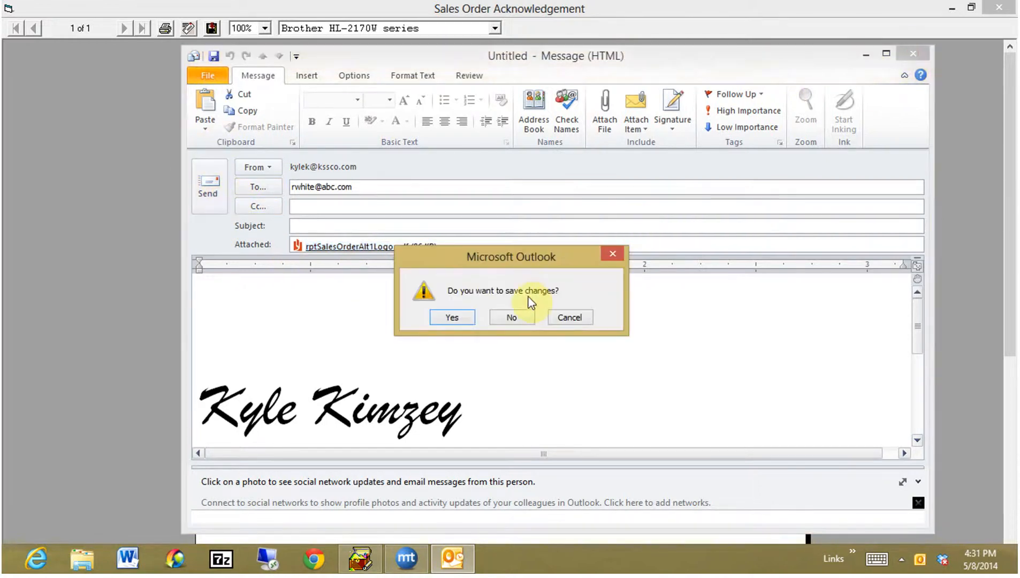
{"action": "left_click", "coordinate": [518, 317]}
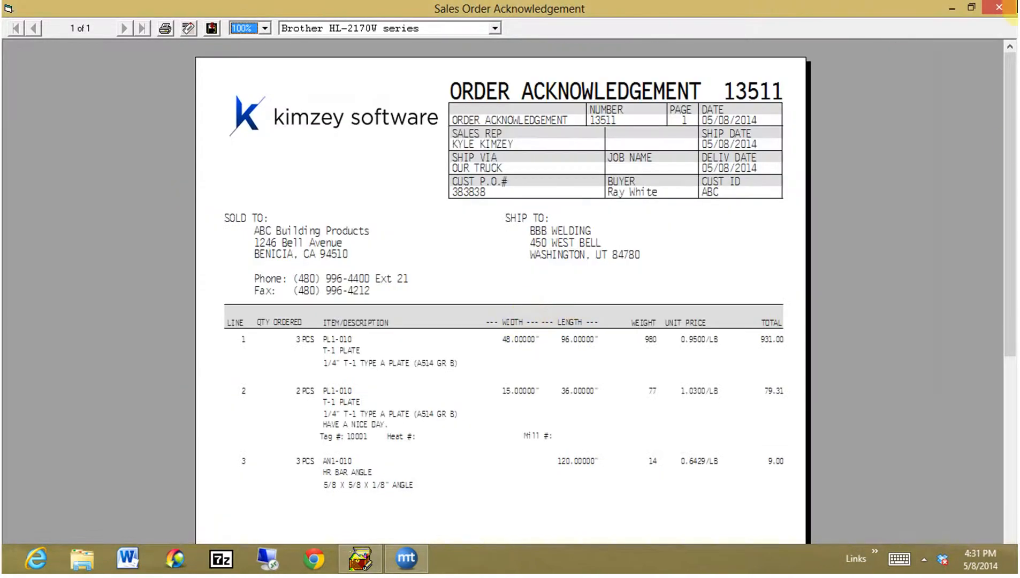
{"action": "left_click", "coordinate": [998, 7]}
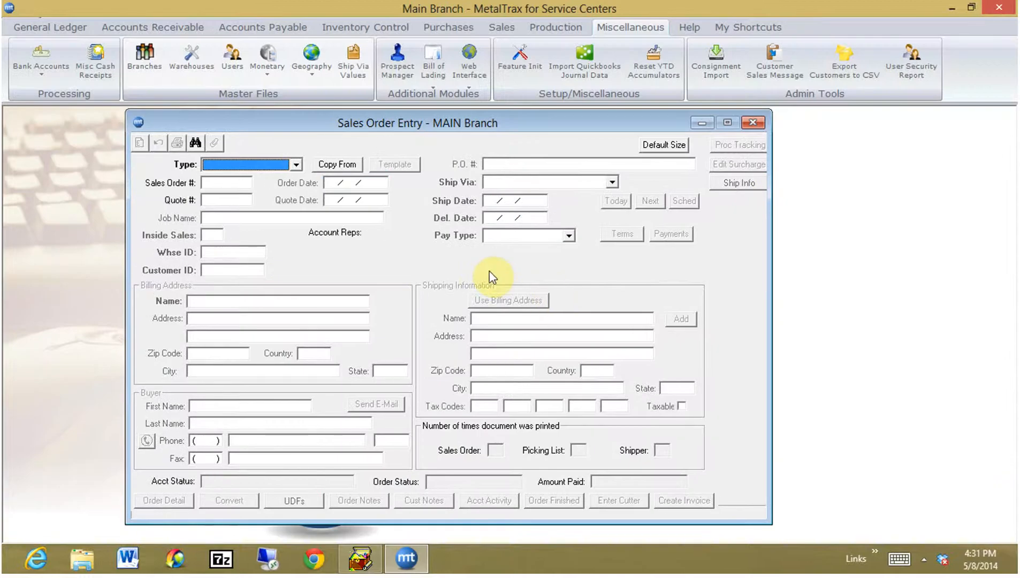